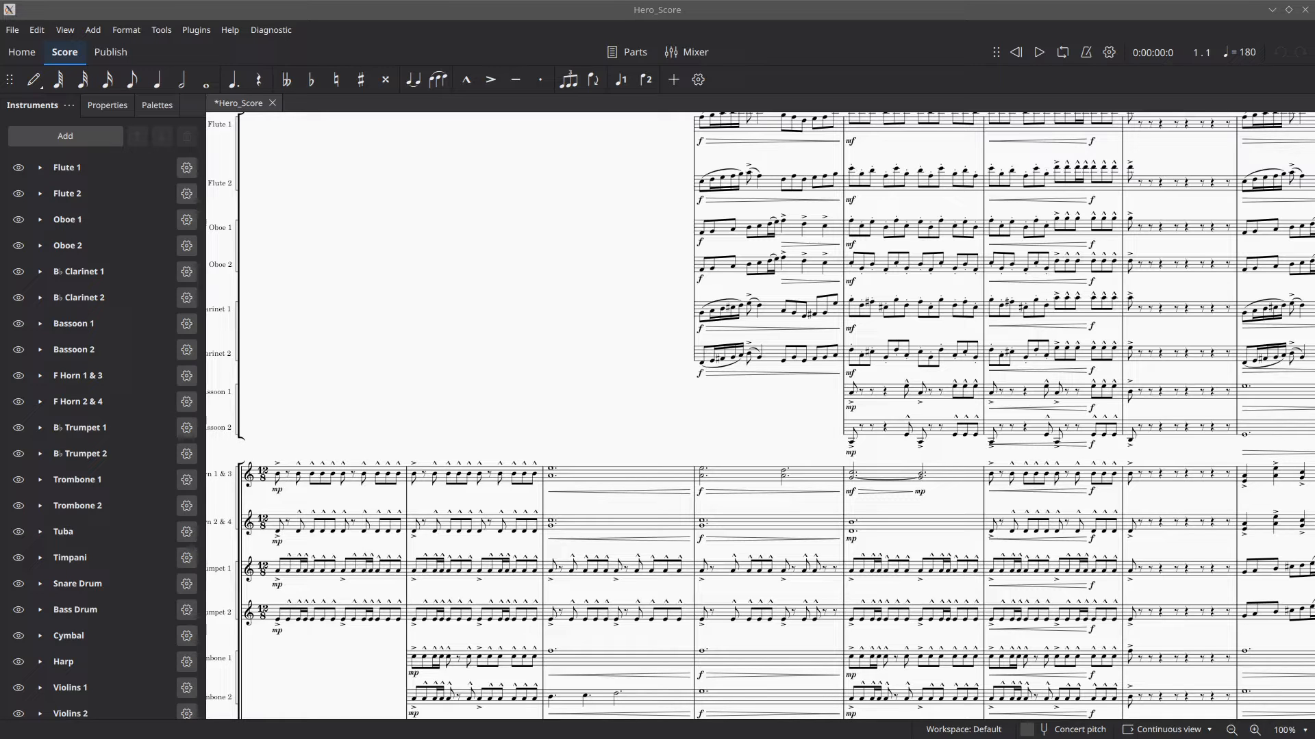
- Switch to Audacity and shrink the Hero_Score MIDI track to a thin strip
scroll(760, 416, down, 1)
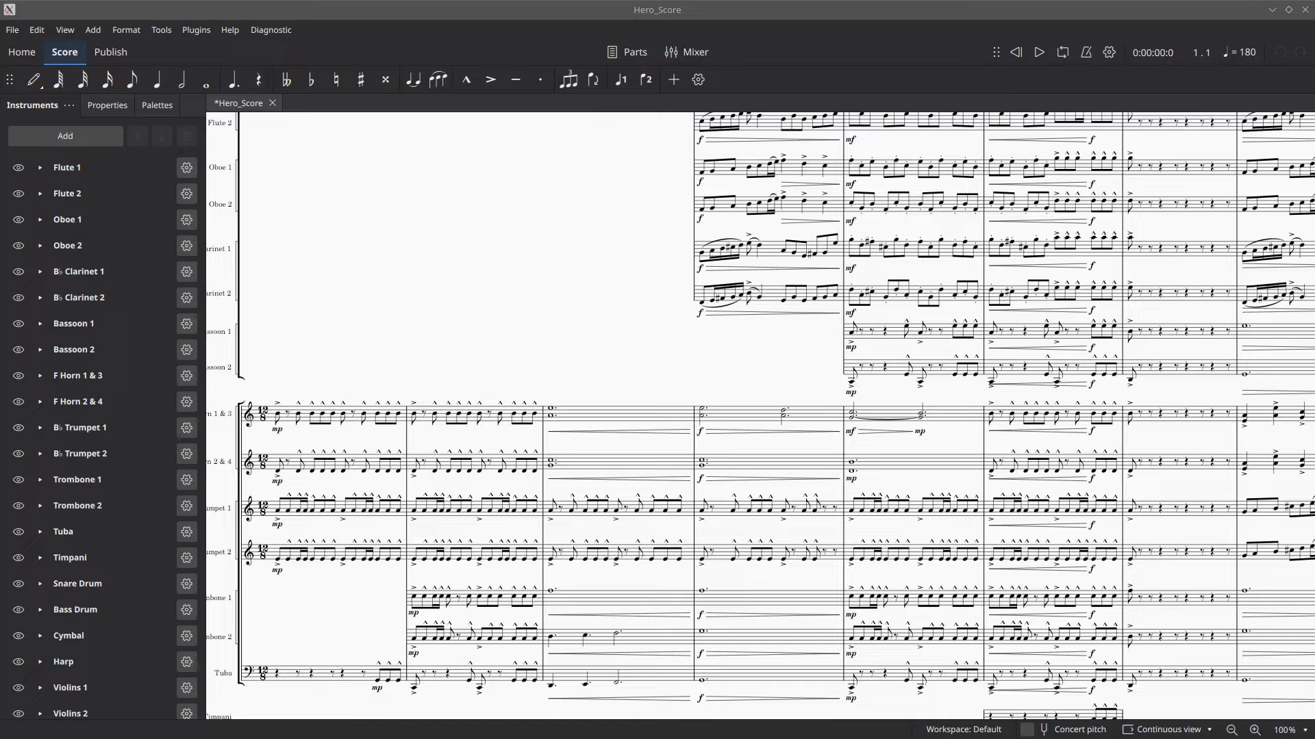
mouse_move(554, 4)
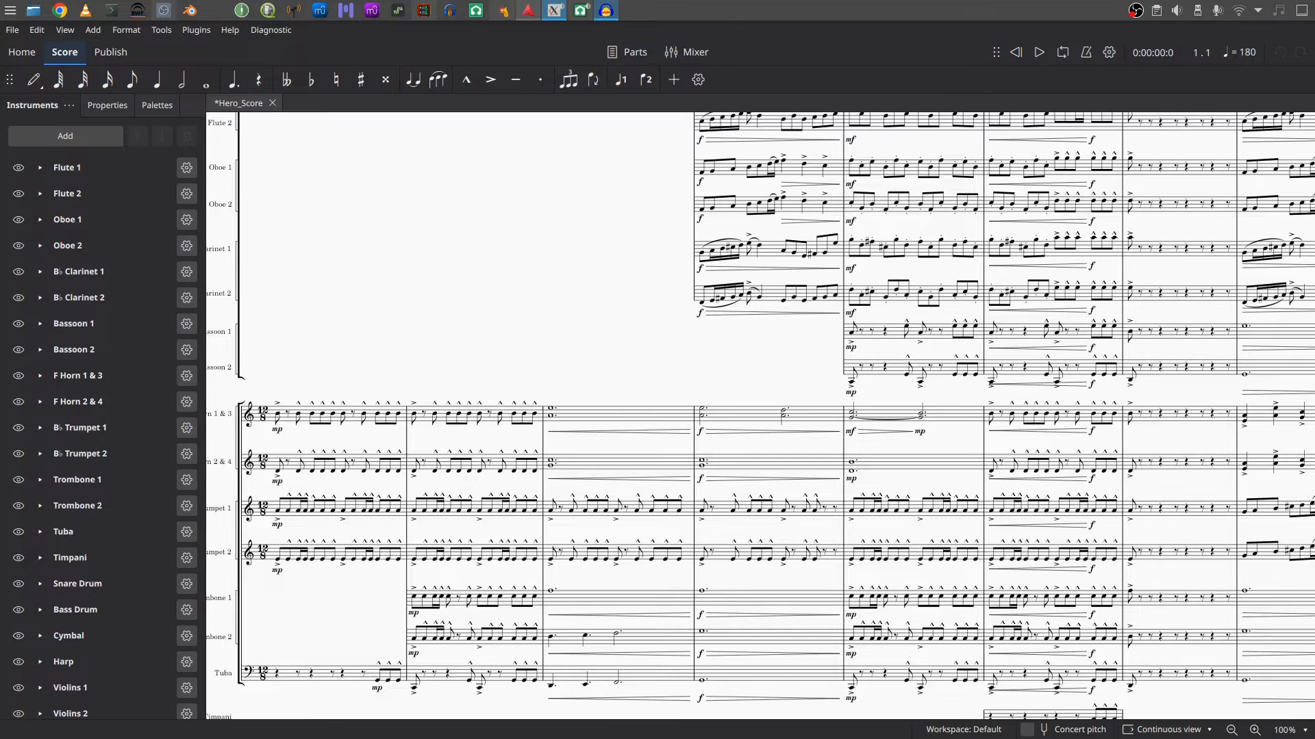
click(606, 11)
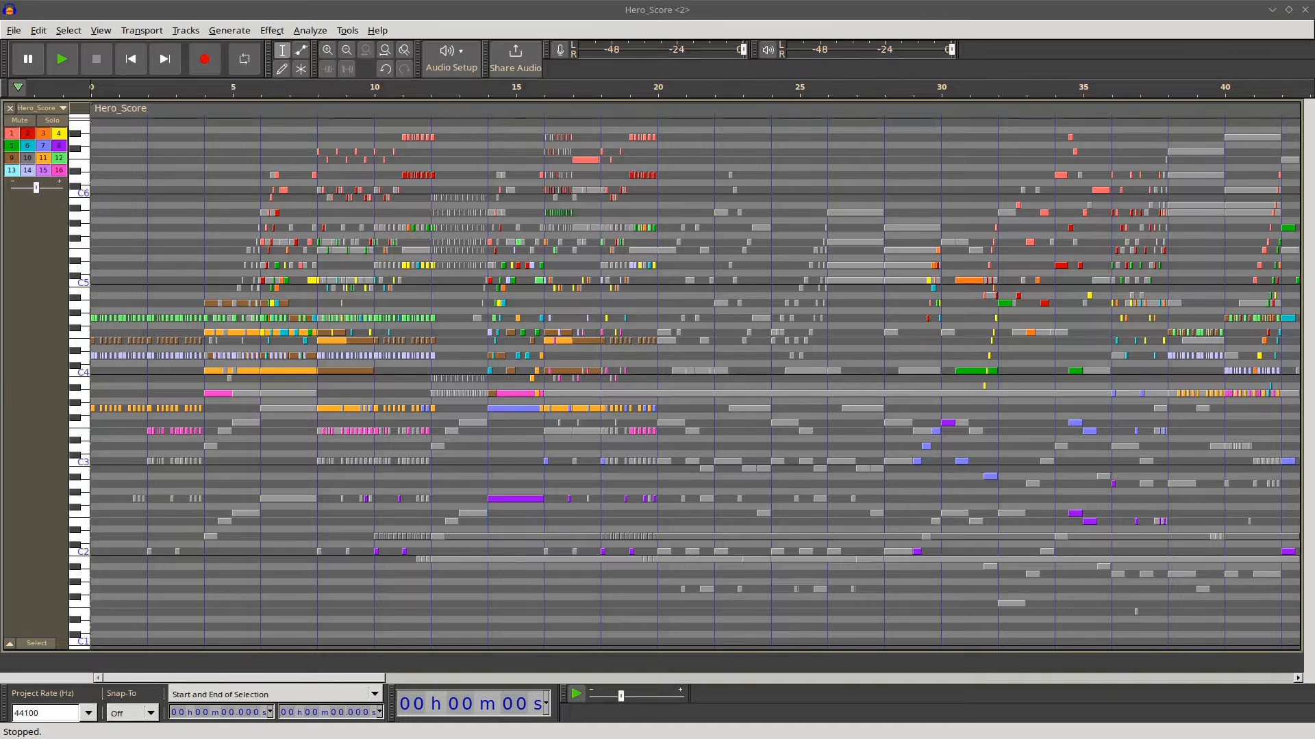
drag(37, 651, 37, 155)
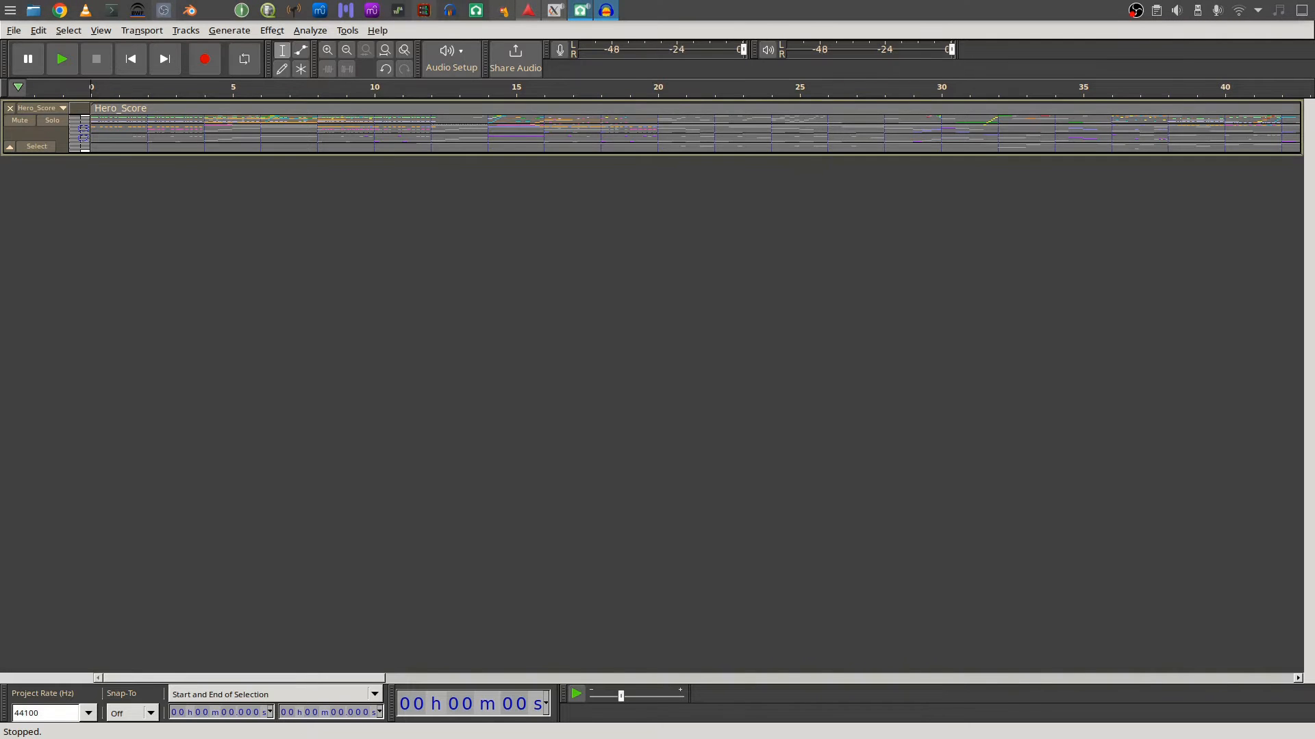
- Switch to LMMS and look through the Song-Editor's instrument tracks down to the Contrabasses
click(581, 10)
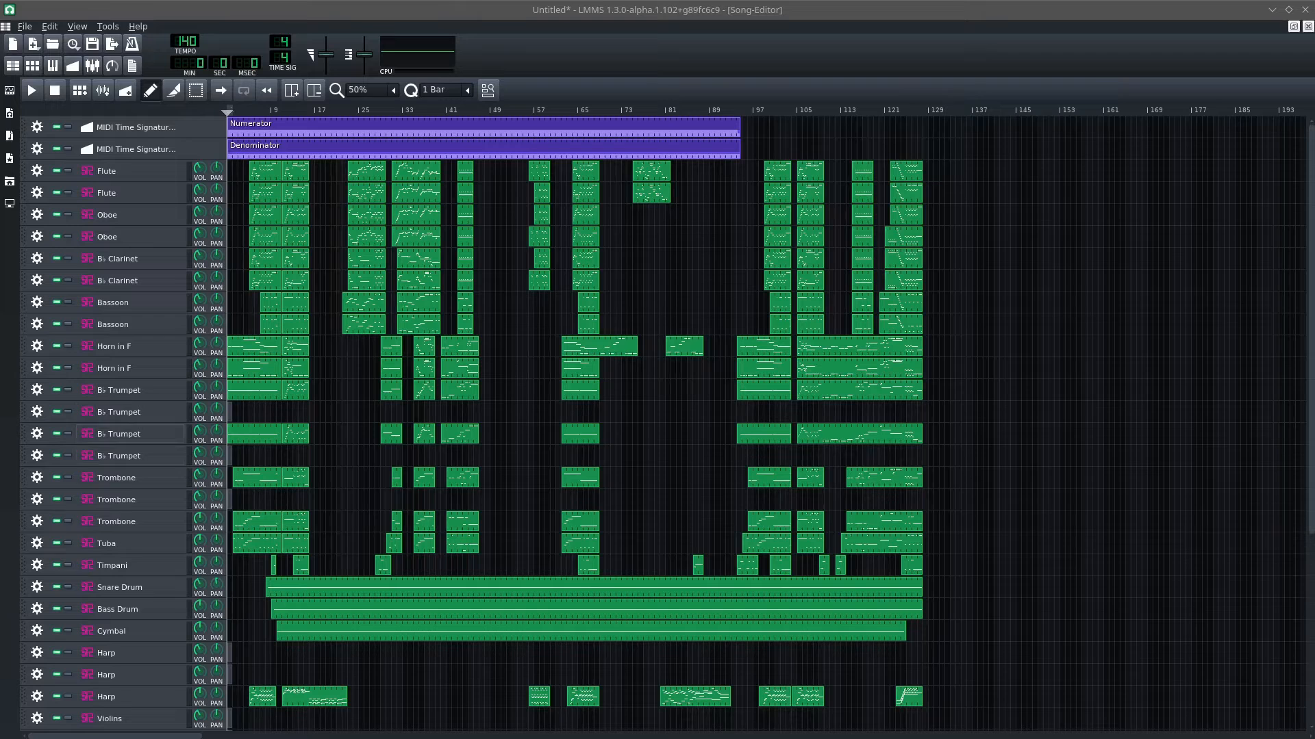
scroll(130, 413, down, 5)
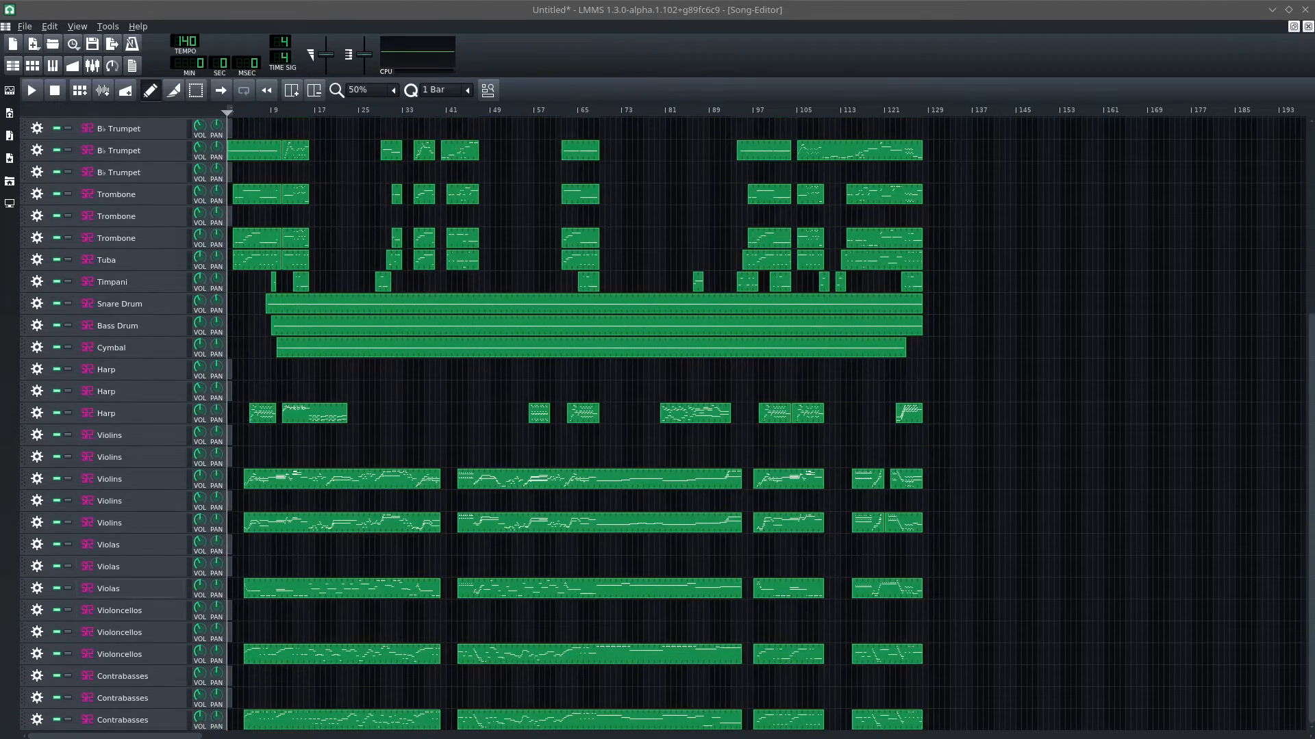
scroll(130, 413, up, 5)
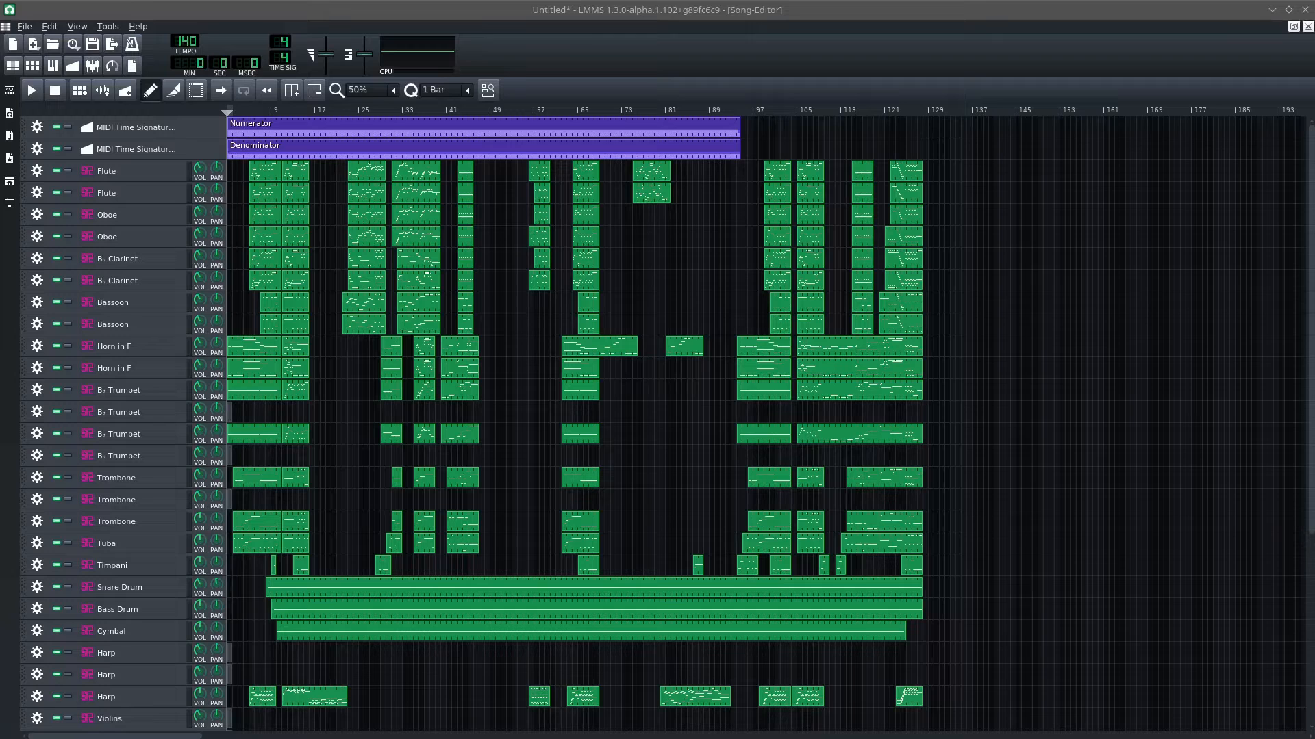
- View the Instrument Plugins list and the FX-Mixer, closing each one after viewing
click(10, 89)
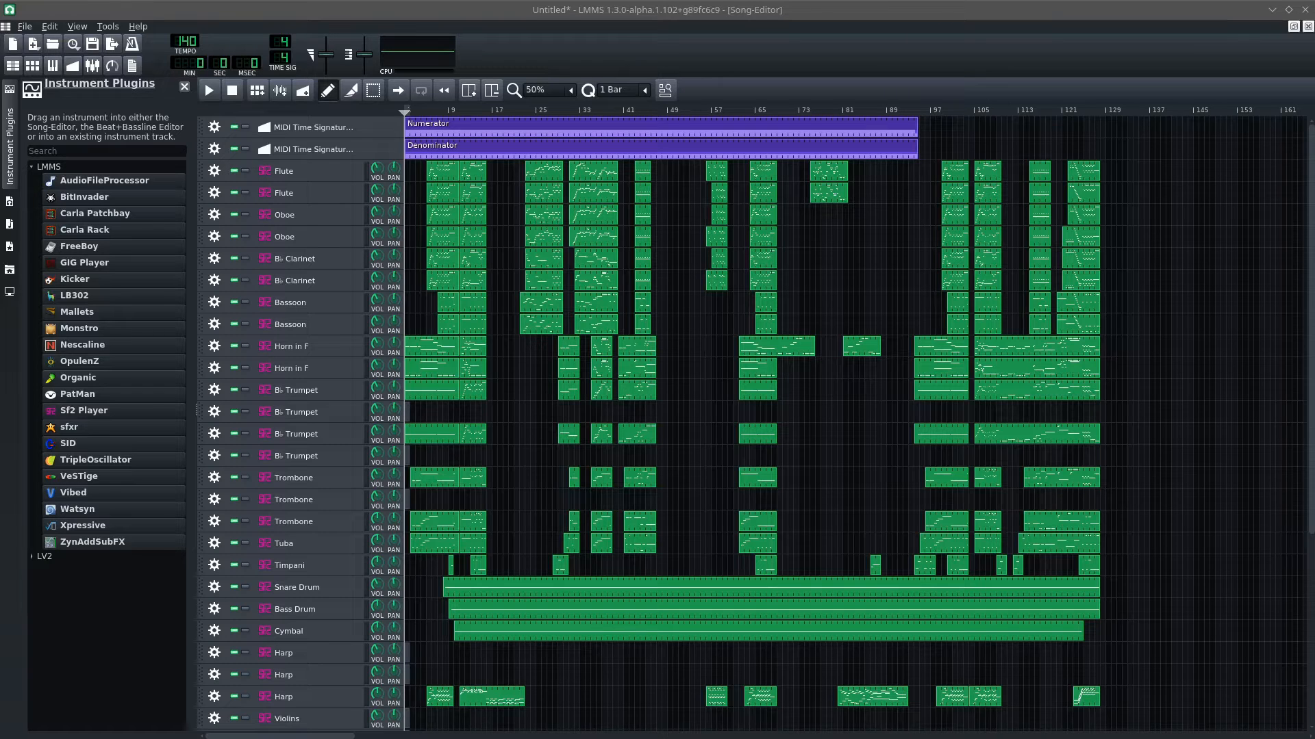
click(184, 87)
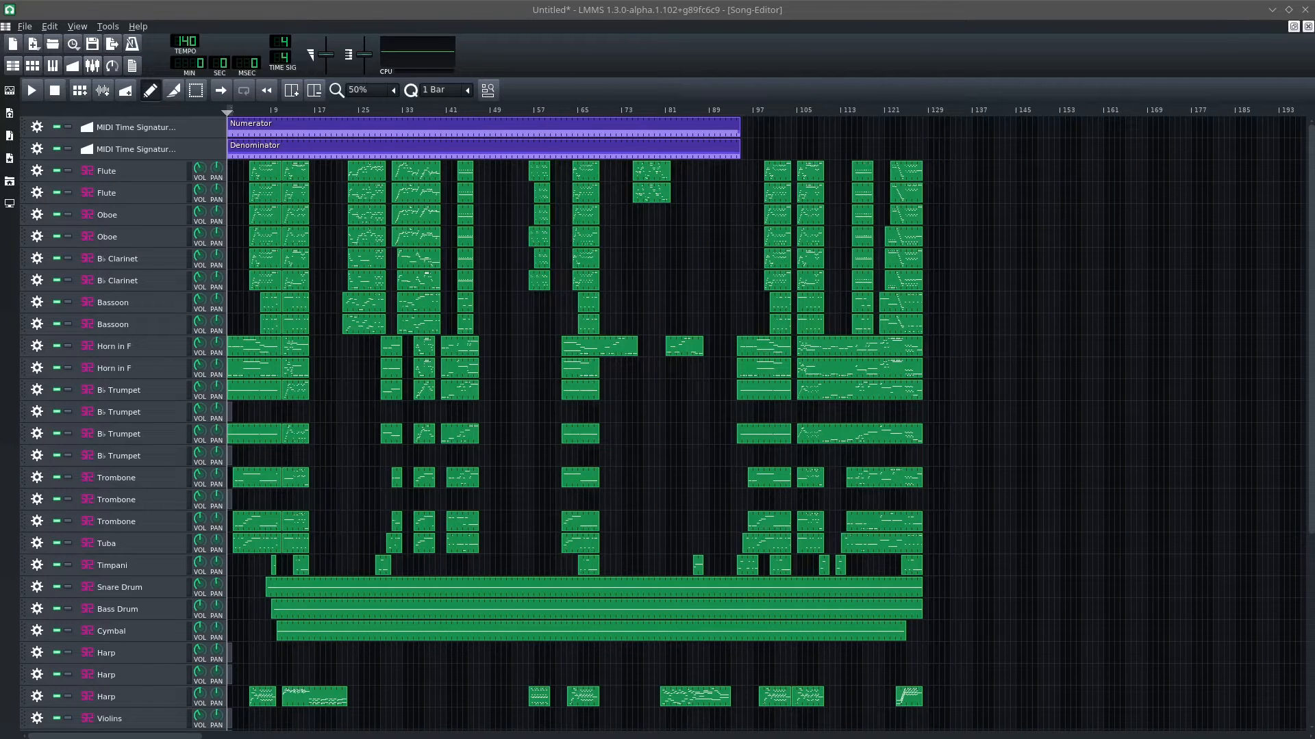
click(92, 66)
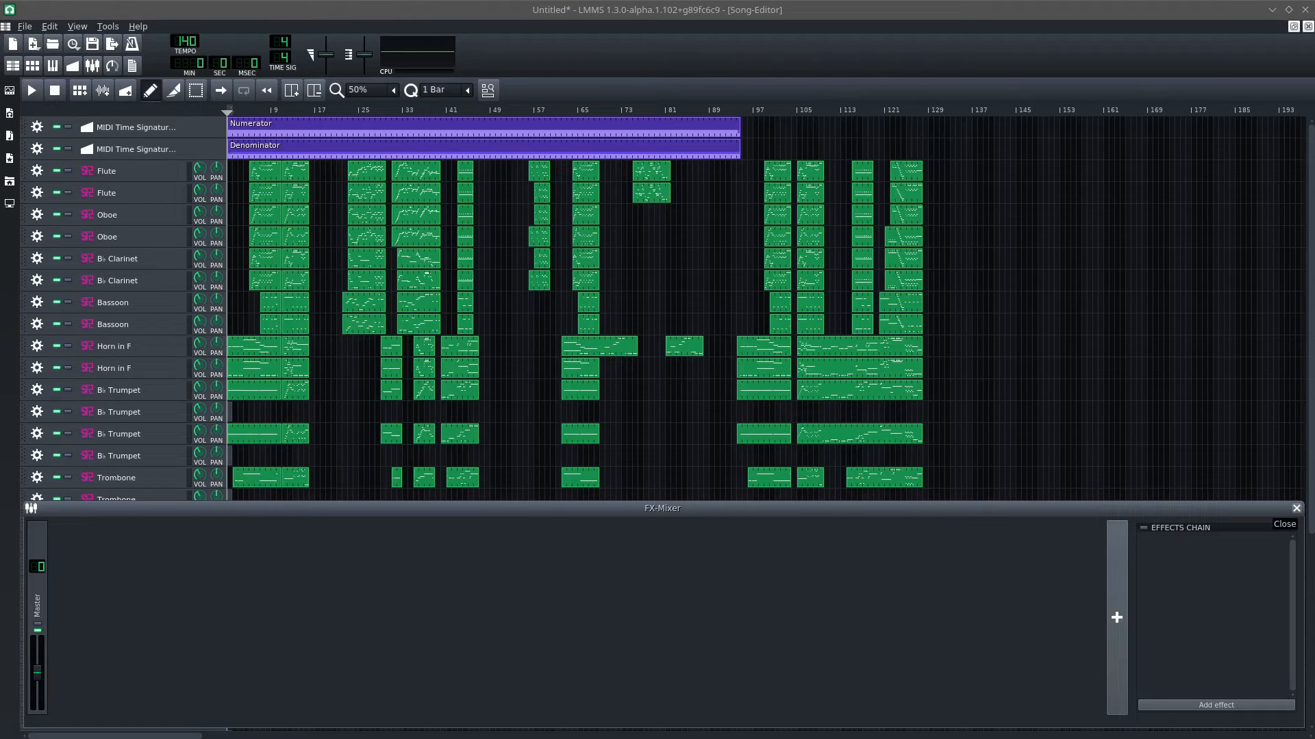
click(1296, 508)
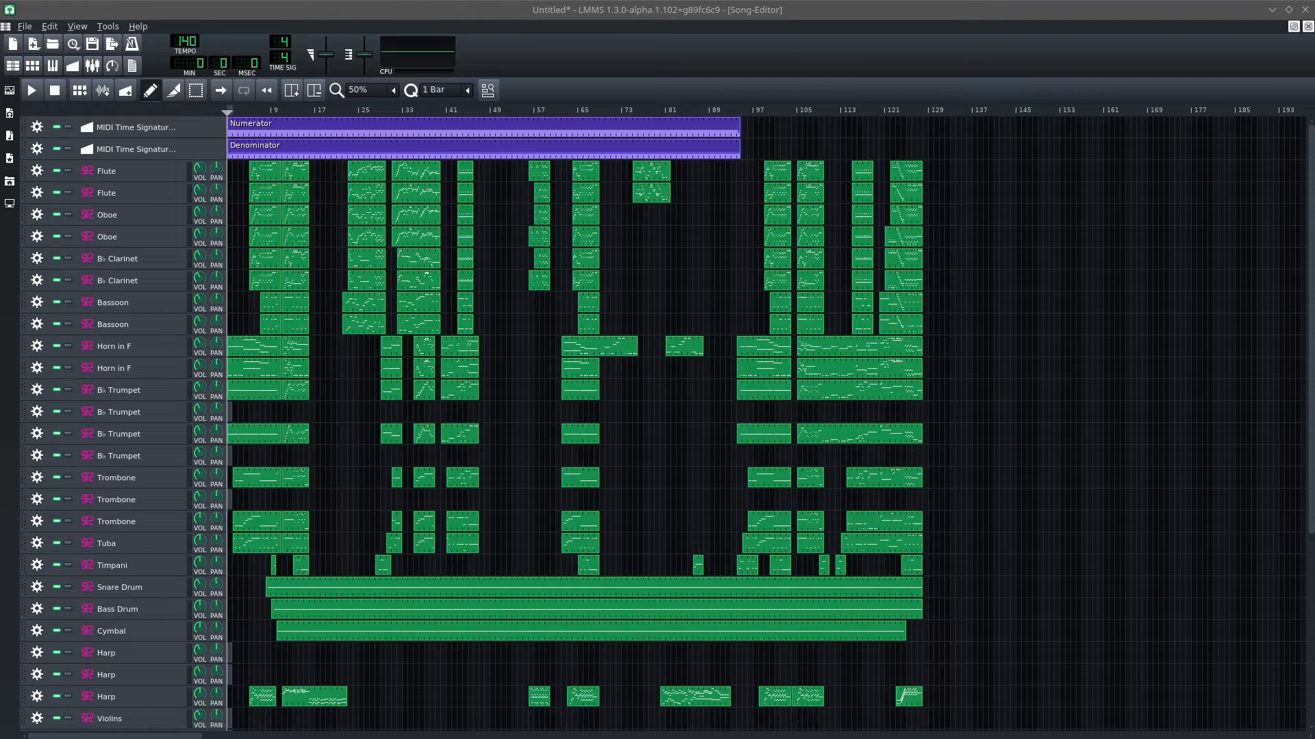
scroll(130, 565, down, 5)
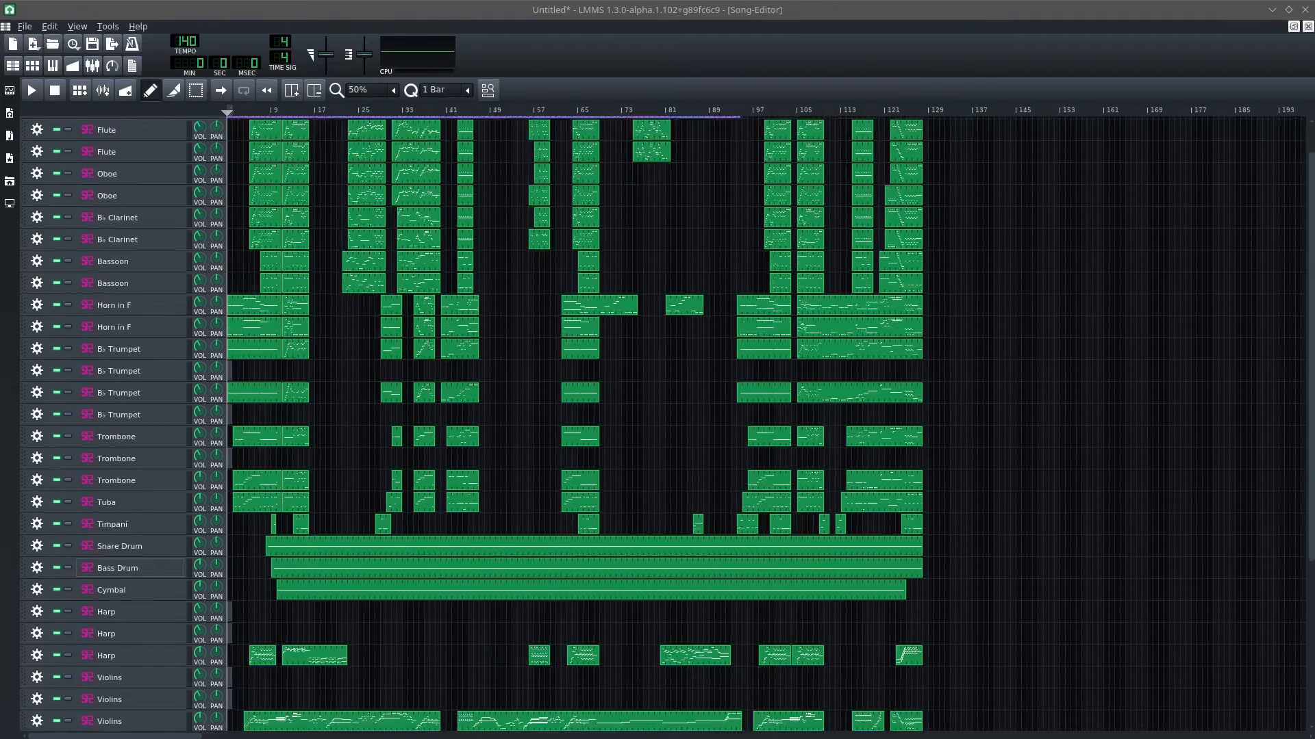
scroll(130, 565, up, 5)
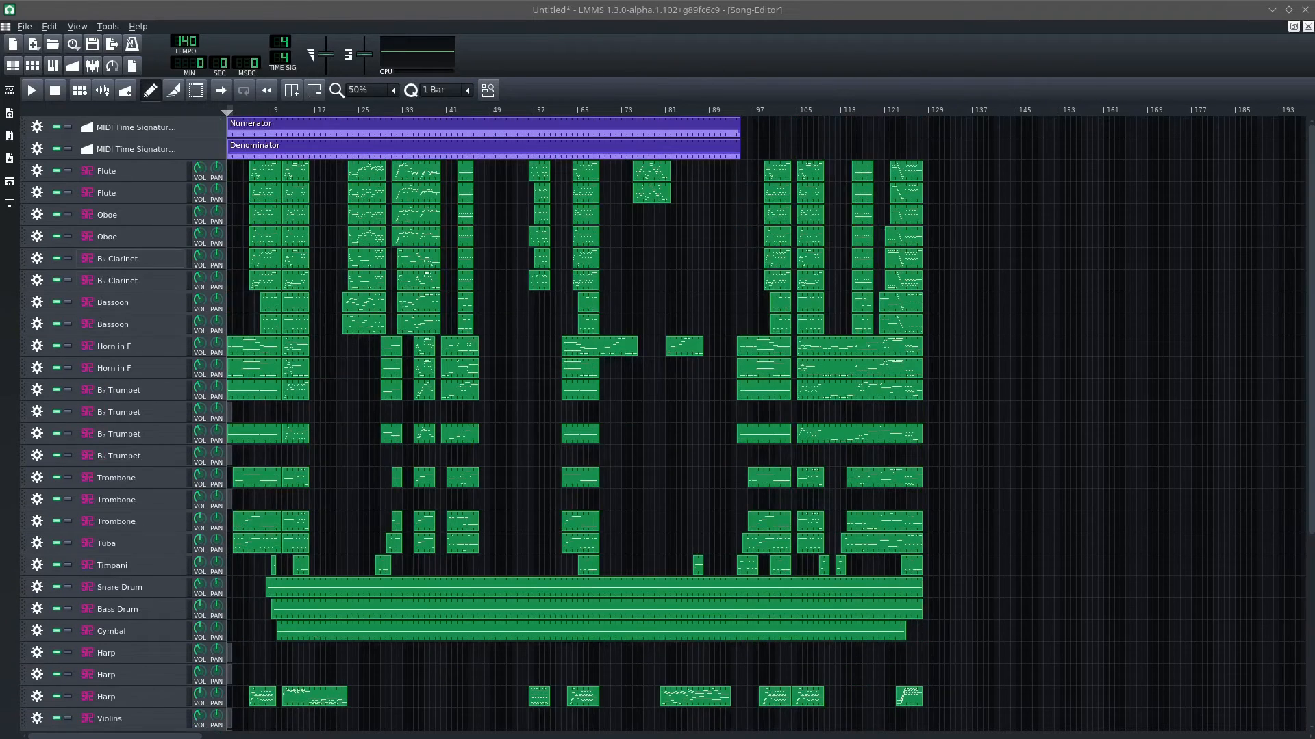
scroll(130, 565, down, 5)
scroll(130, 565, up, 5)
- Switch to Qtractor and open the first Flute track's clip in the MIDI editor
mouse_move(580, 2)
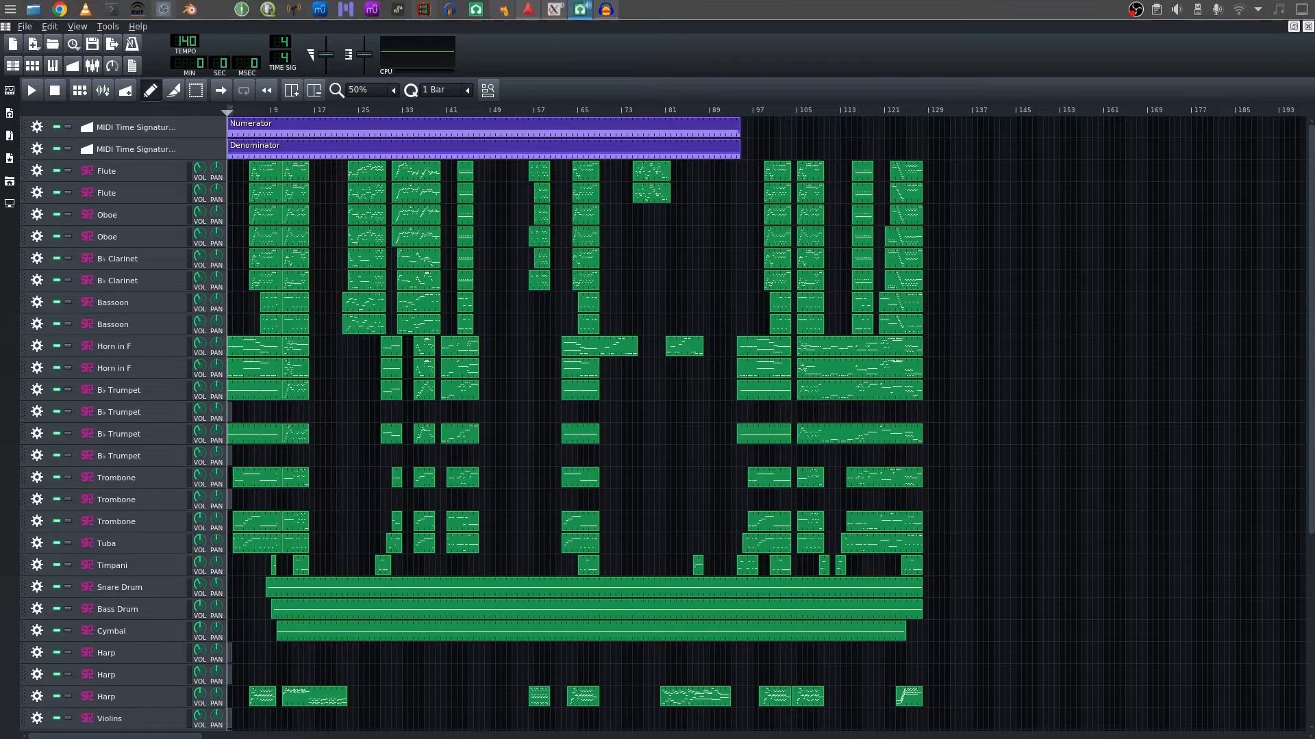
mouse_move(502, 9)
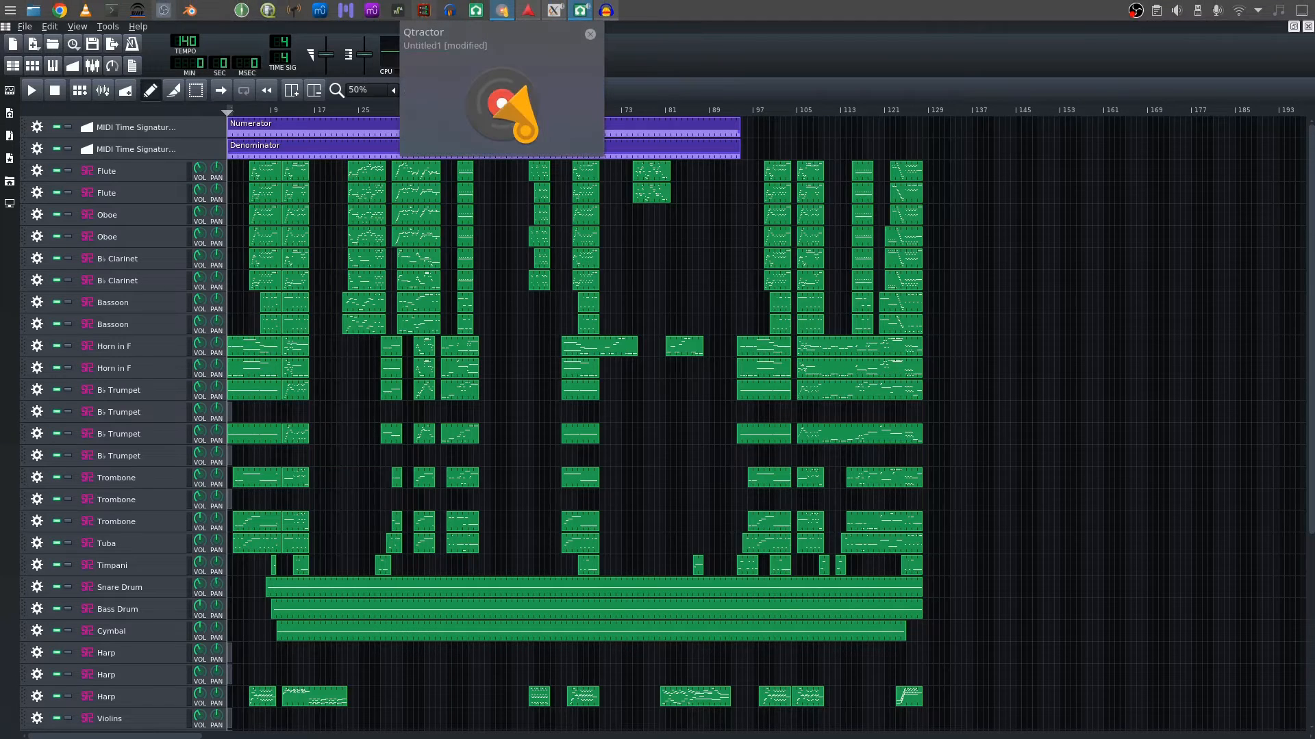
click(502, 9)
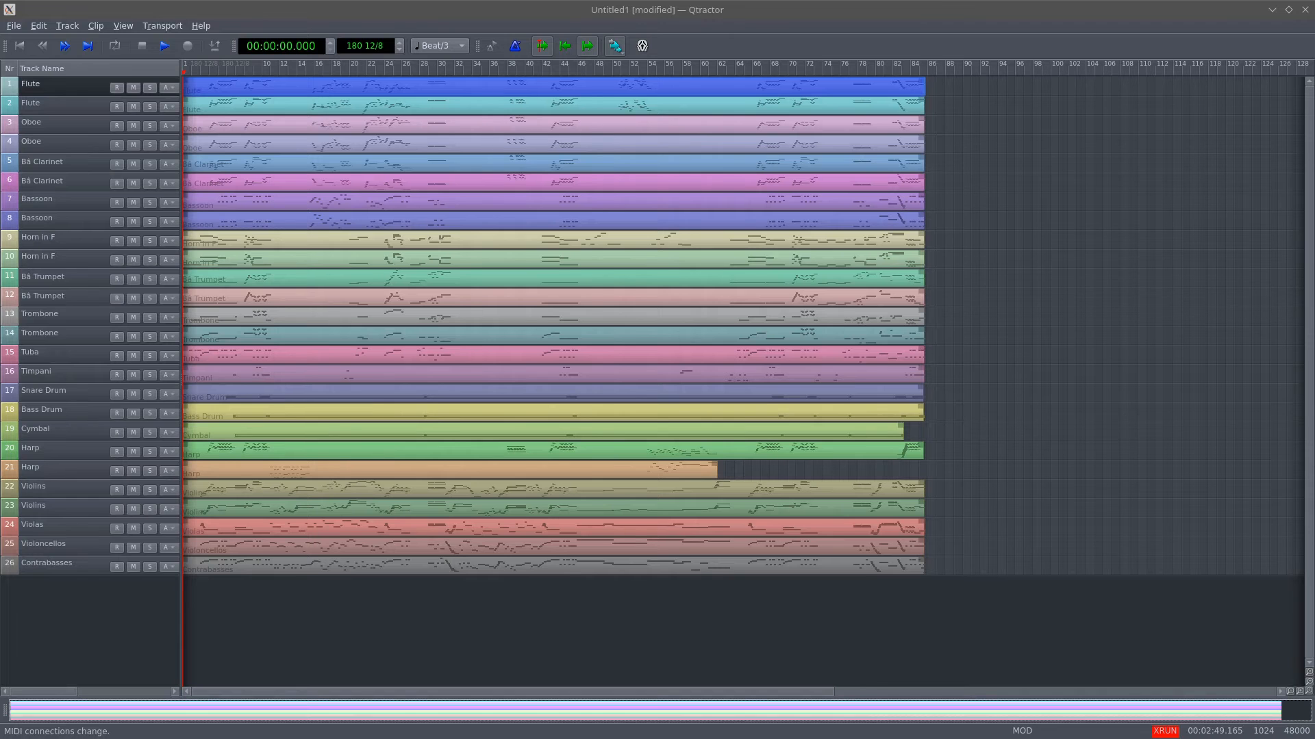
double_click(553, 87)
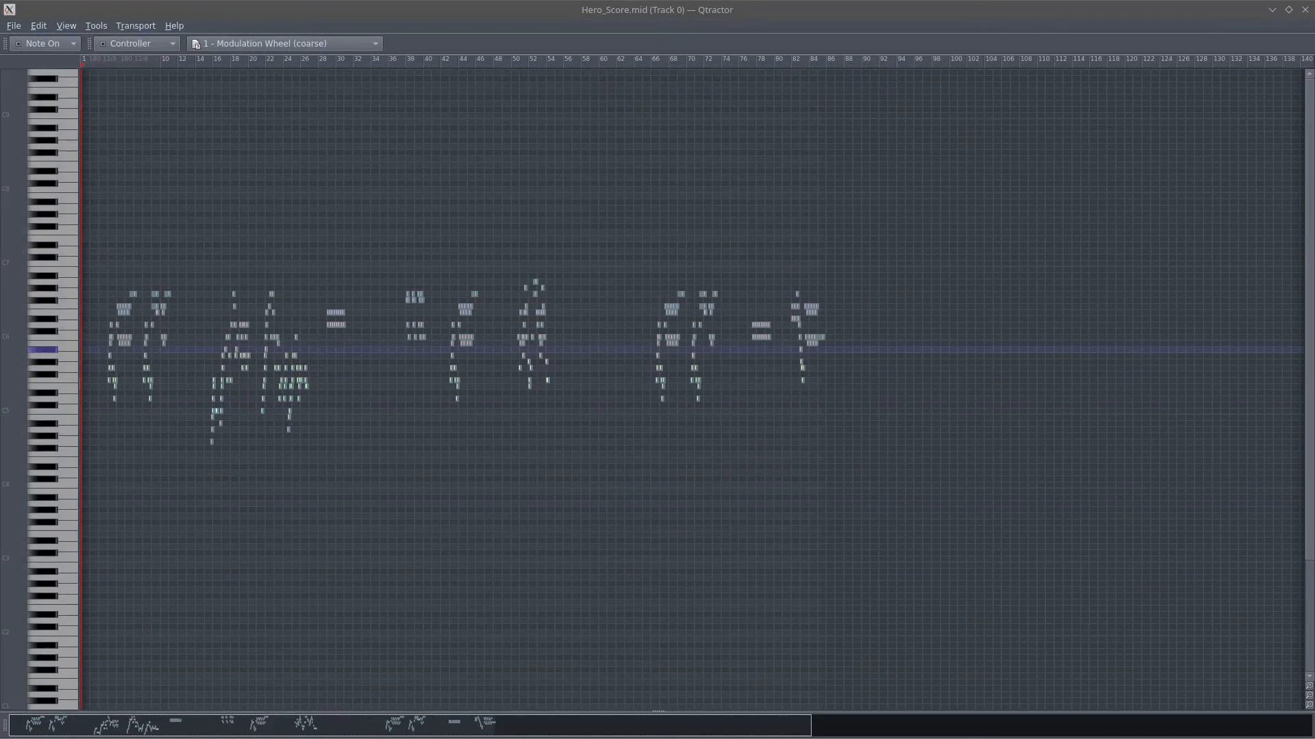
- Look through the MIDI editor's event types and controller list without changing them, and close the editor
click(137, 44)
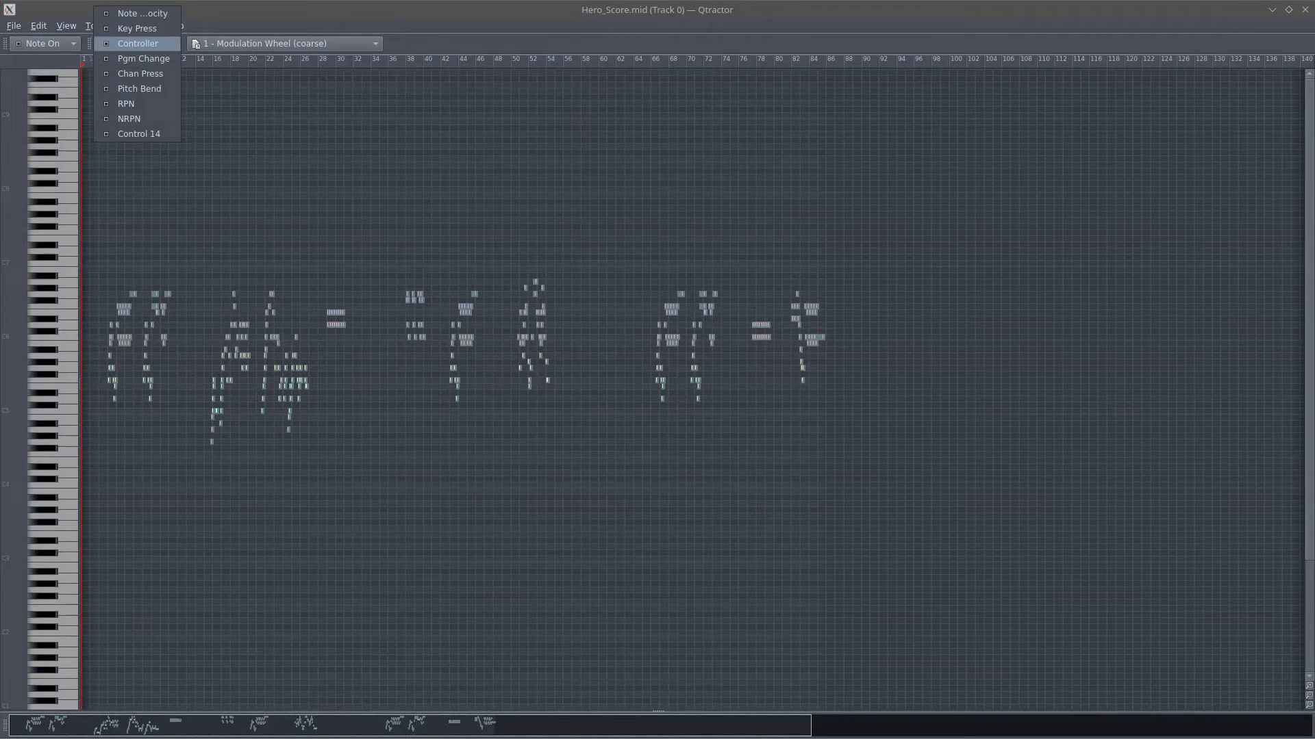
key(Down)
key(Down)
key(Down)
key(Escape)
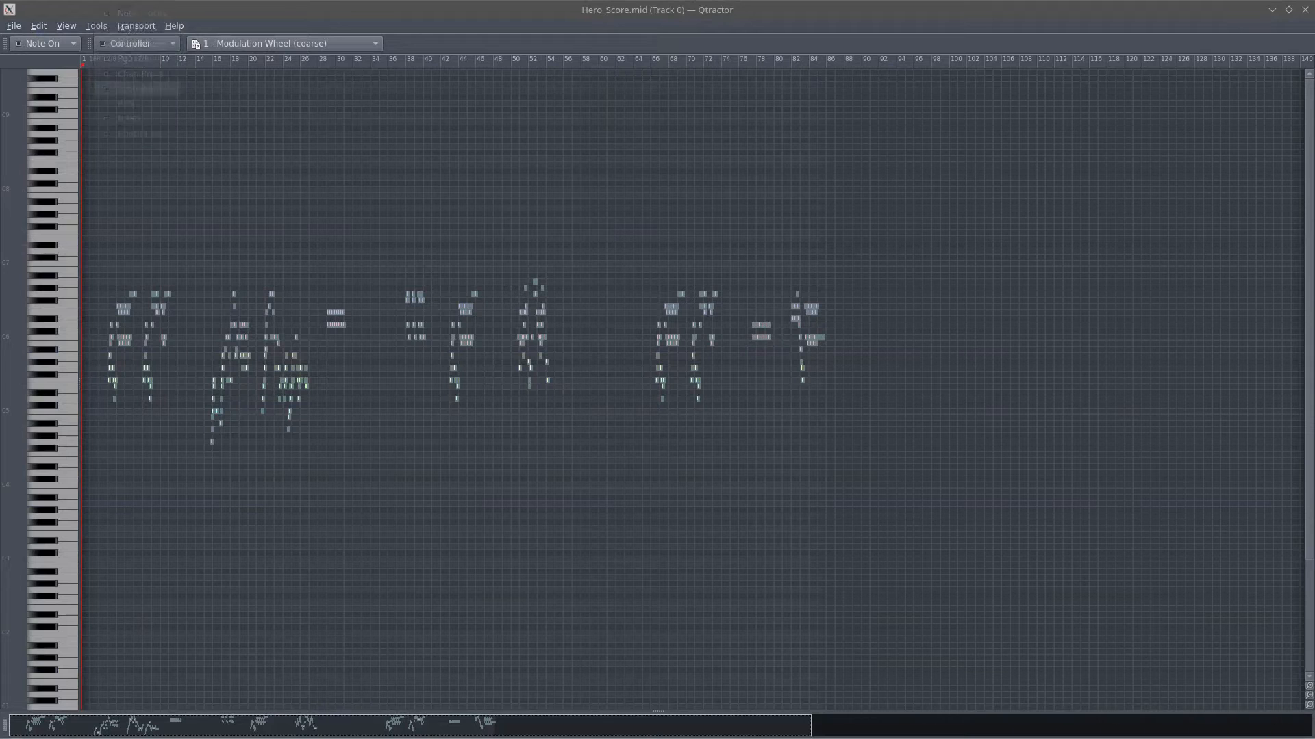
click(285, 44)
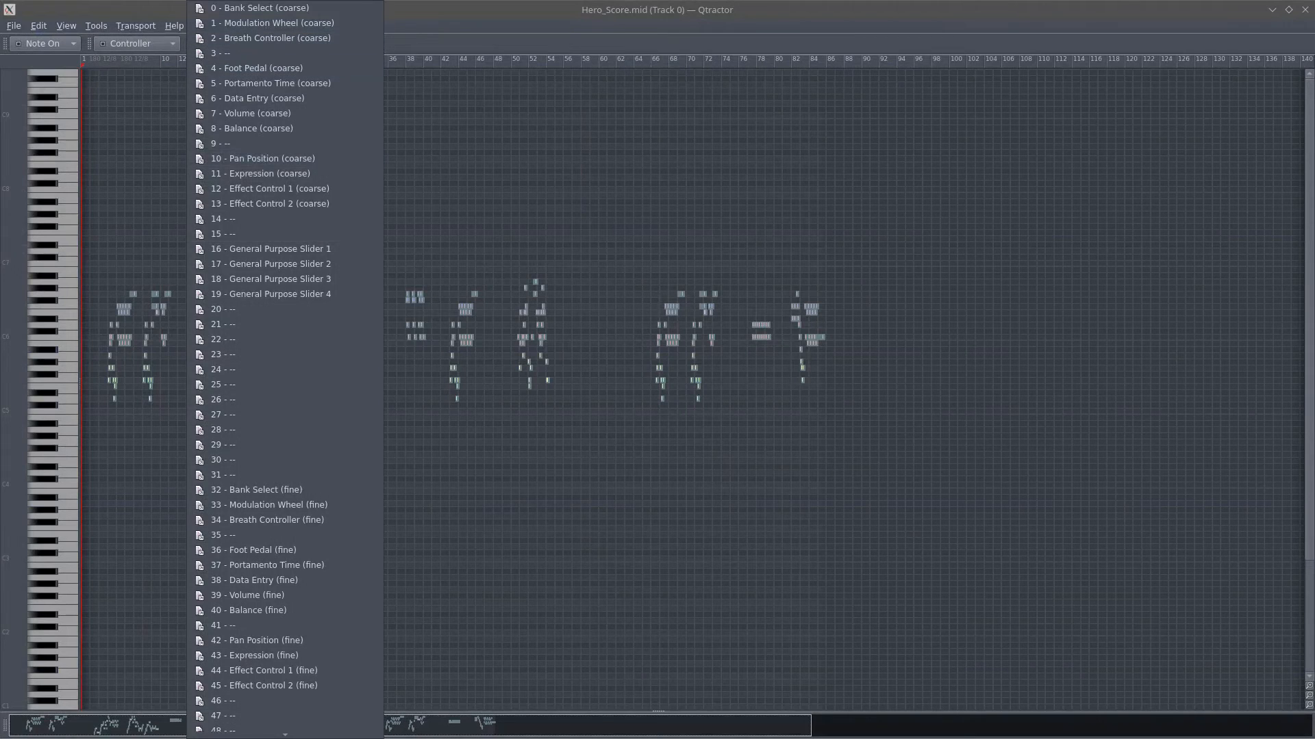
key(Escape)
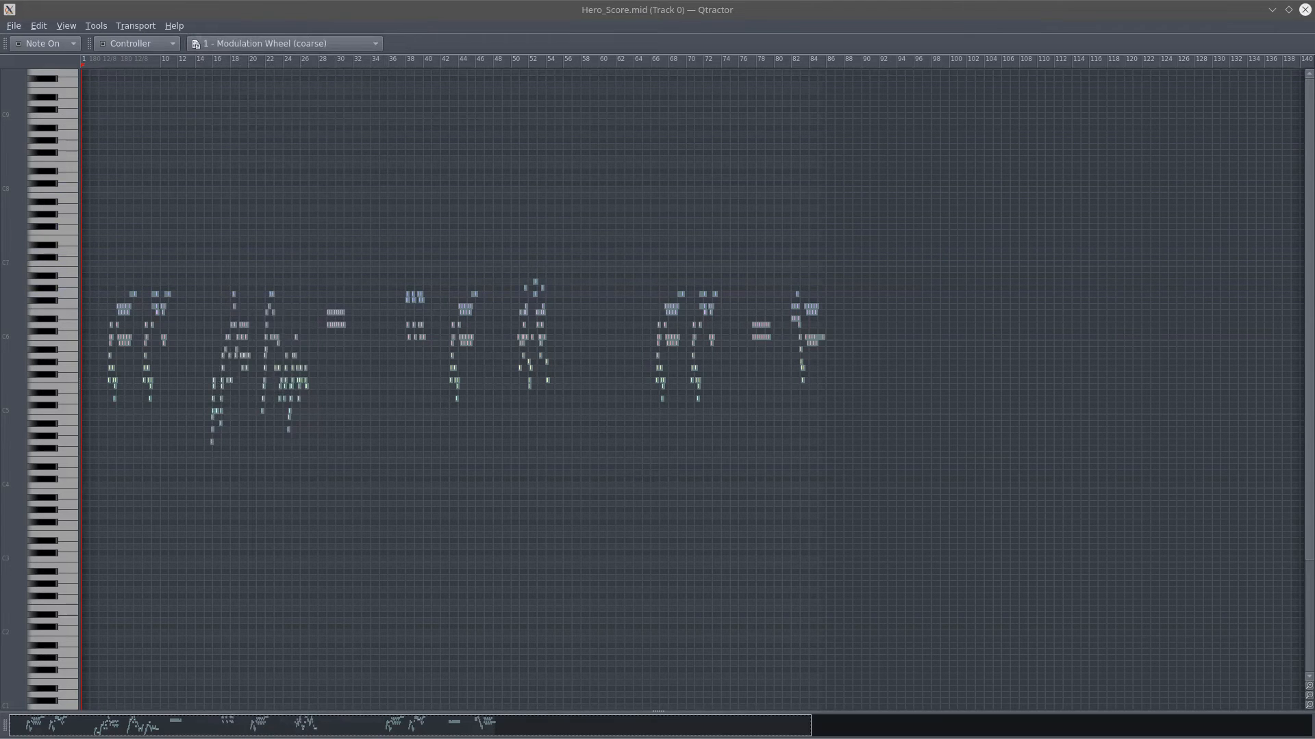
click(1304, 10)
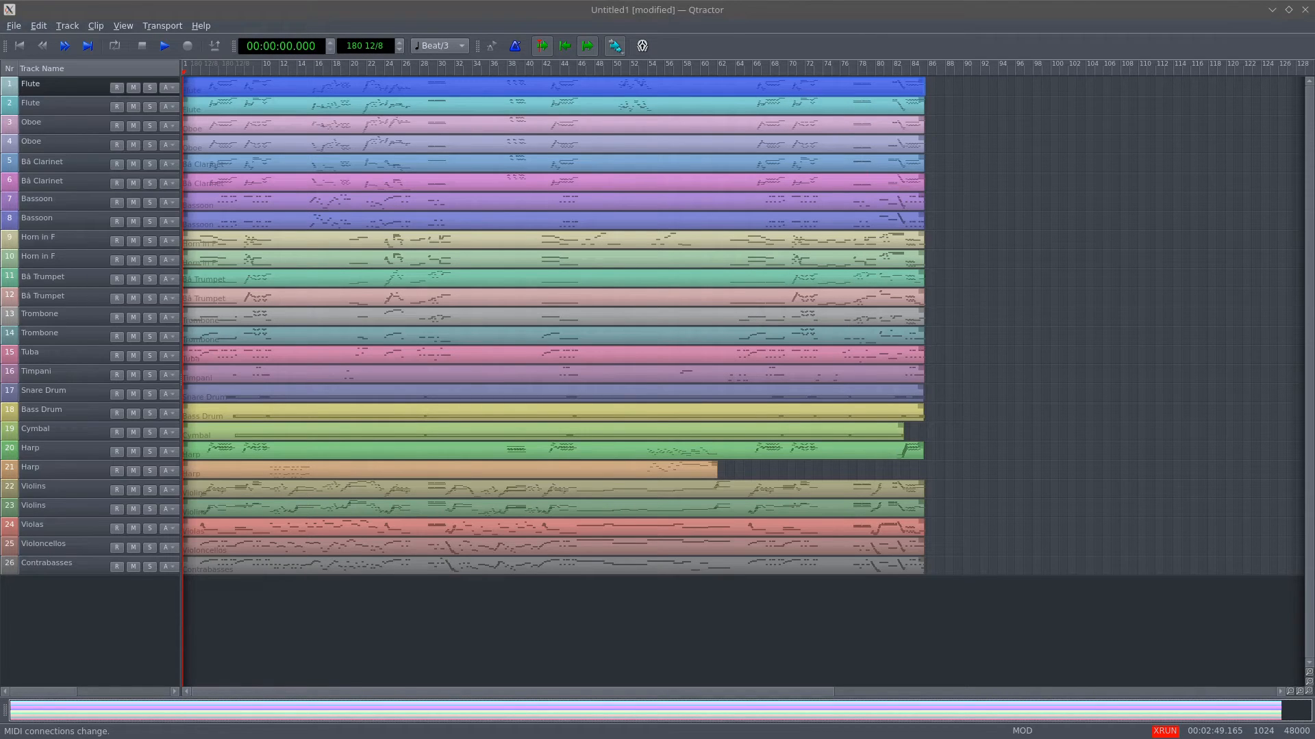
- Switch to Ardour and look over the Hero_Score tracks from the Master bus down to track 26
mouse_move(606, 2)
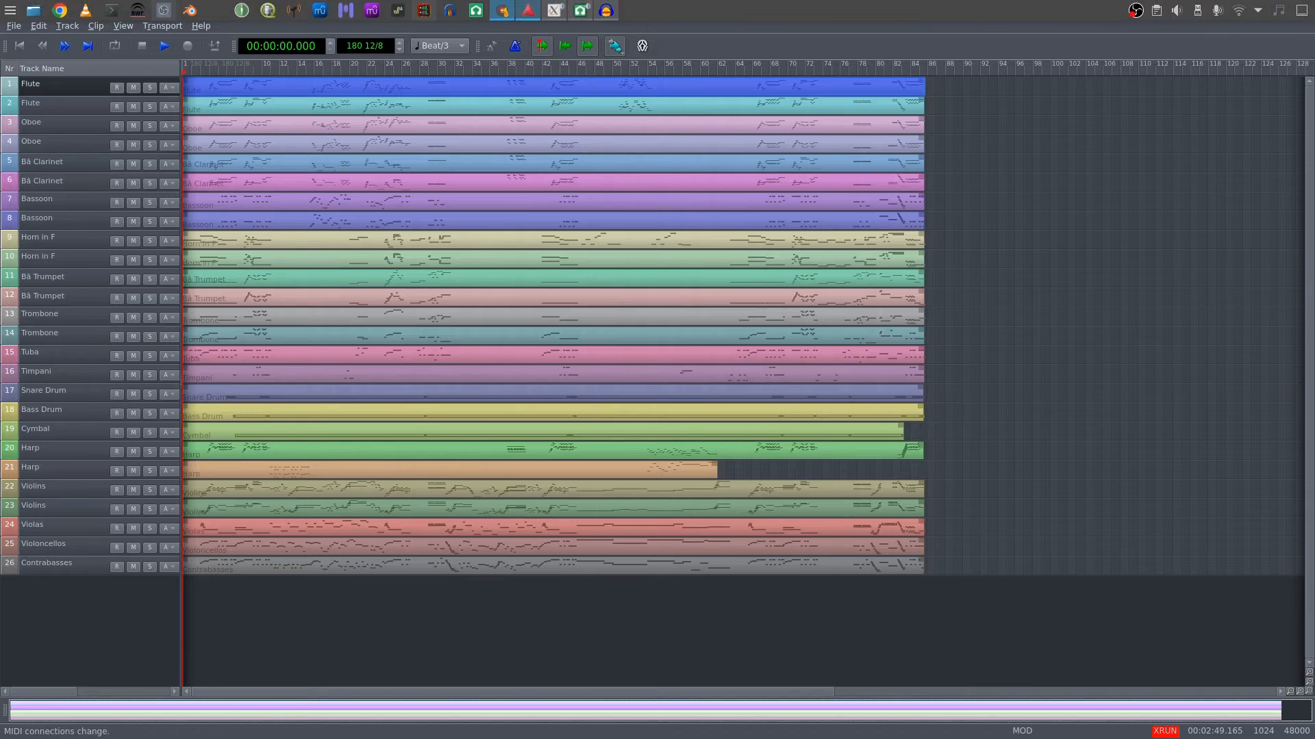
click(528, 10)
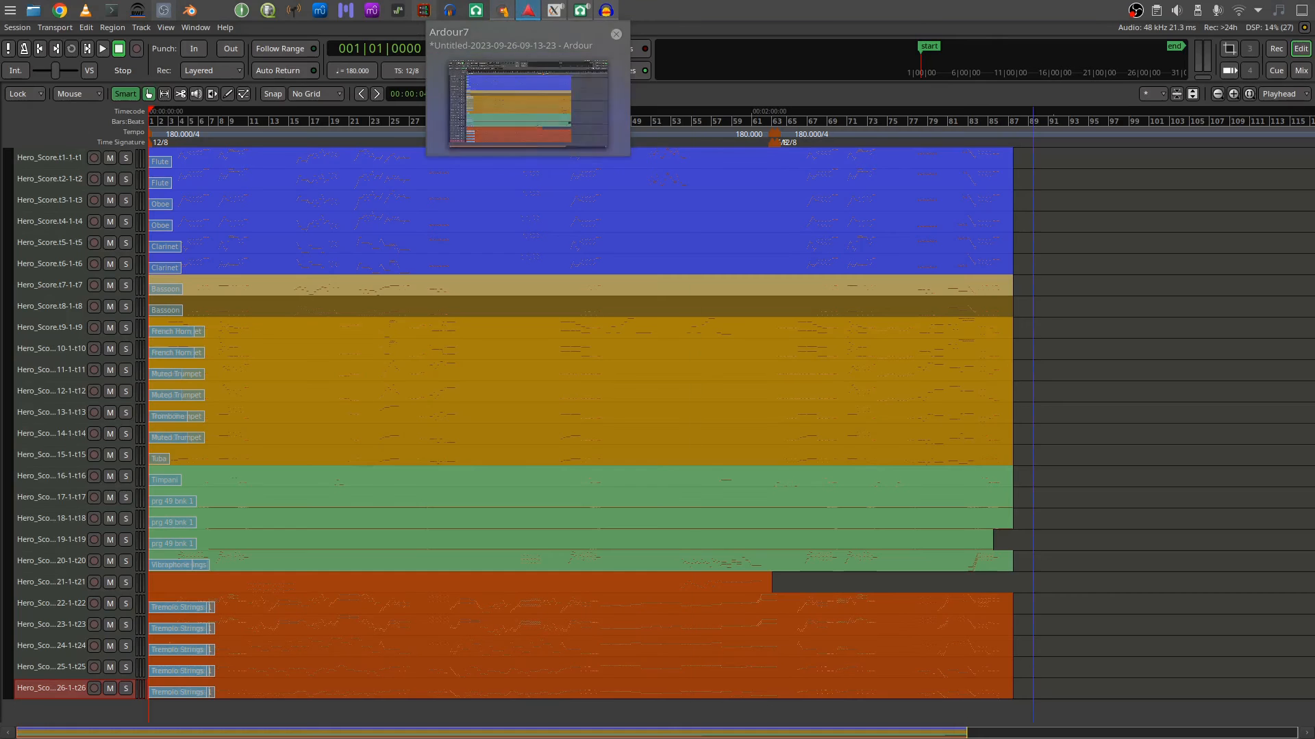
scroll(581, 391, down, 4)
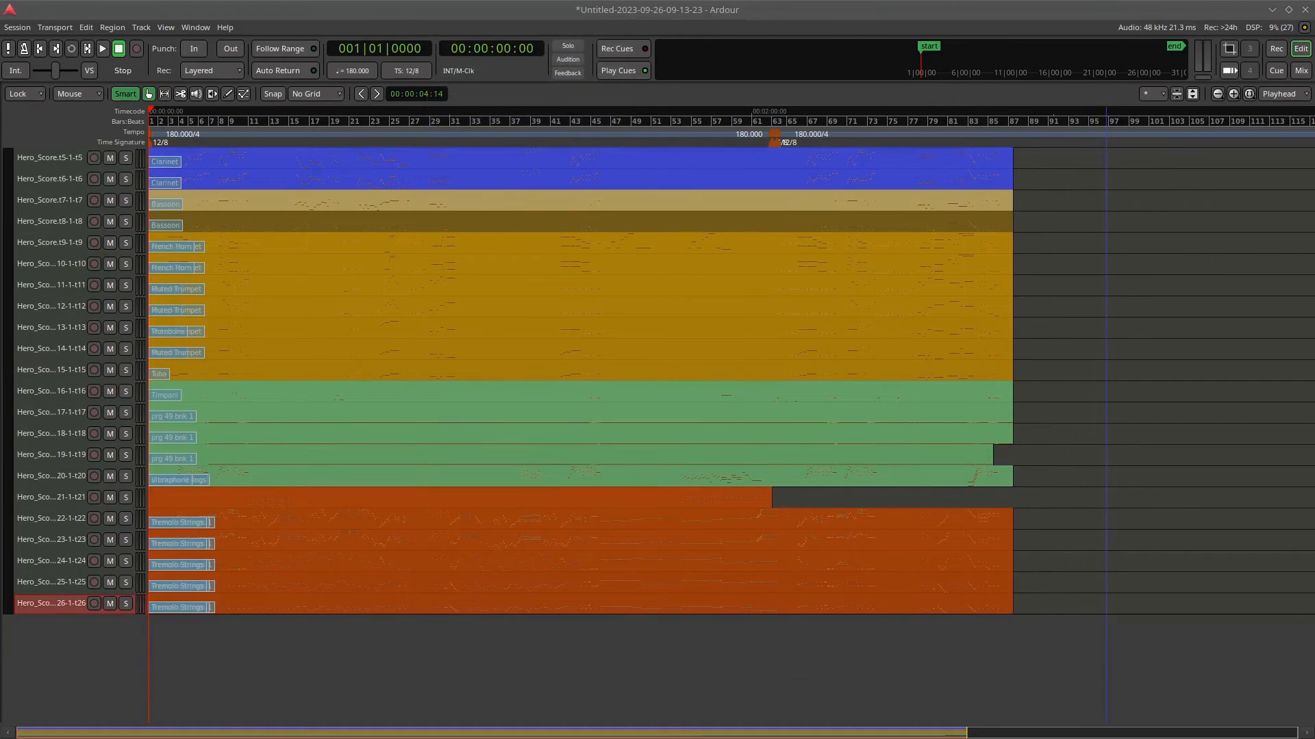
scroll(581, 391, up, 4)
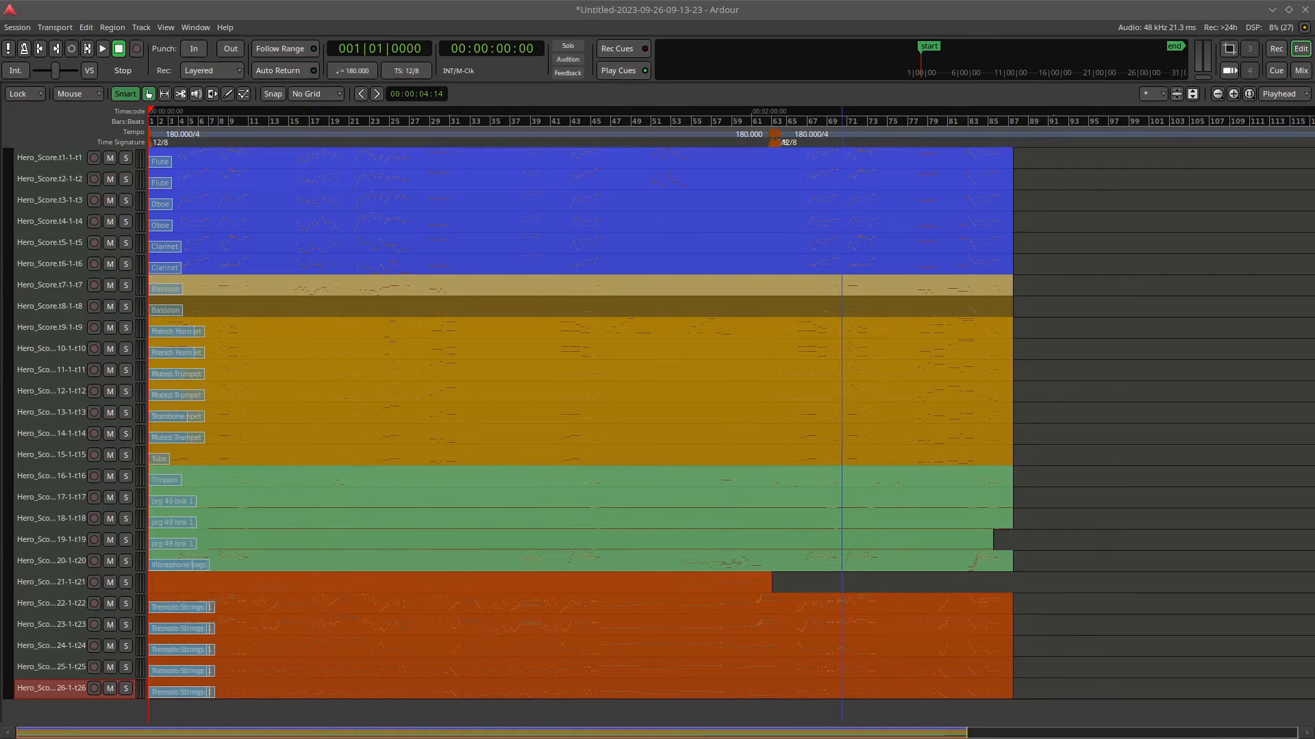
scroll(909, 432, up, 1)
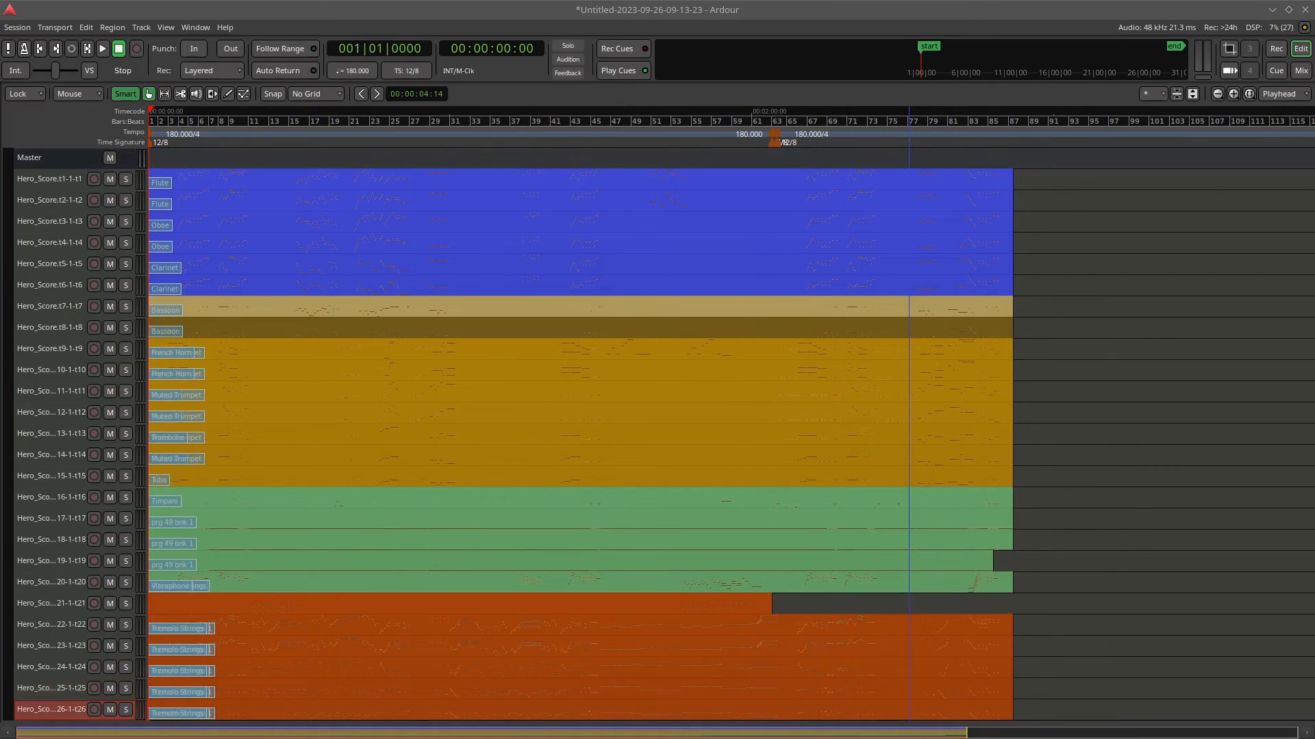
scroll(909, 431, down, 1)
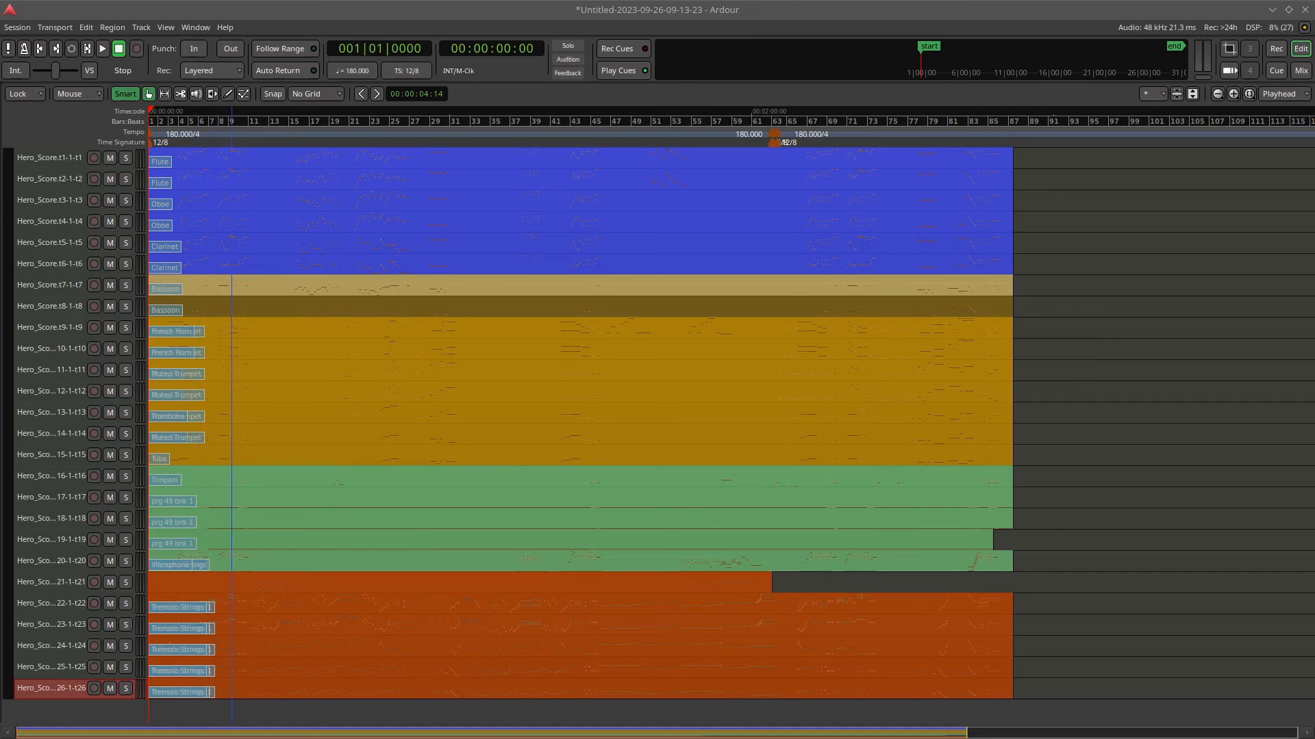
- Enlarge the second Clarinet track, Hero_Score.t6-1-t6, to inspect its notes, and shrink it back to its compact height
drag(62, 274, 62, 567)
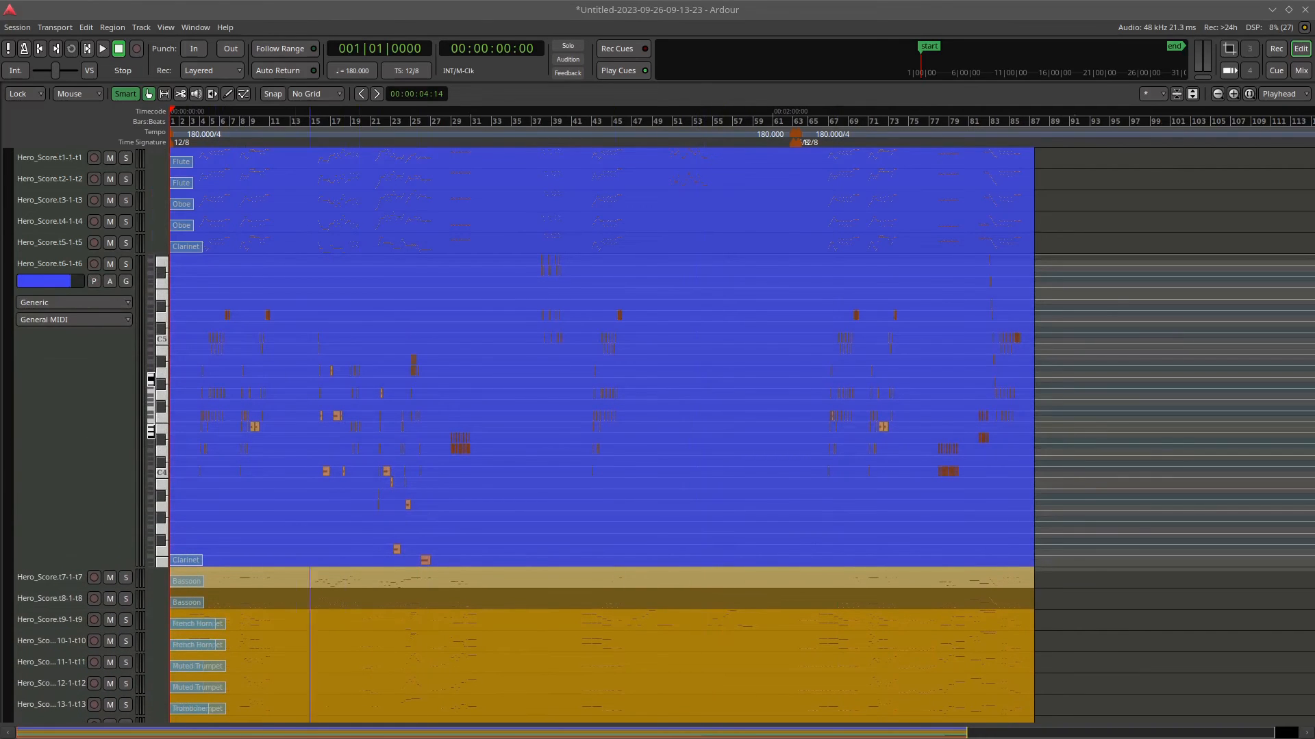
drag(62, 567, 62, 275)
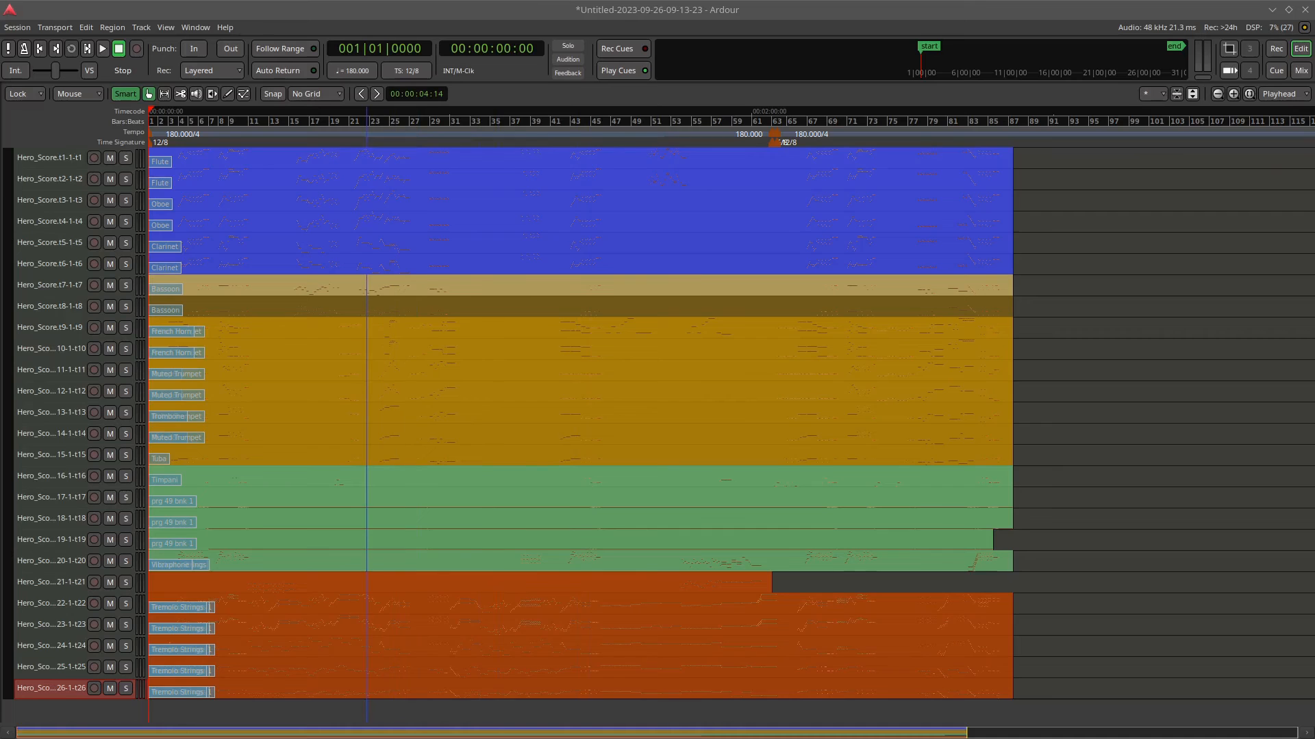
scroll(367, 411, down, 2)
scroll(370, 411, up, 3)
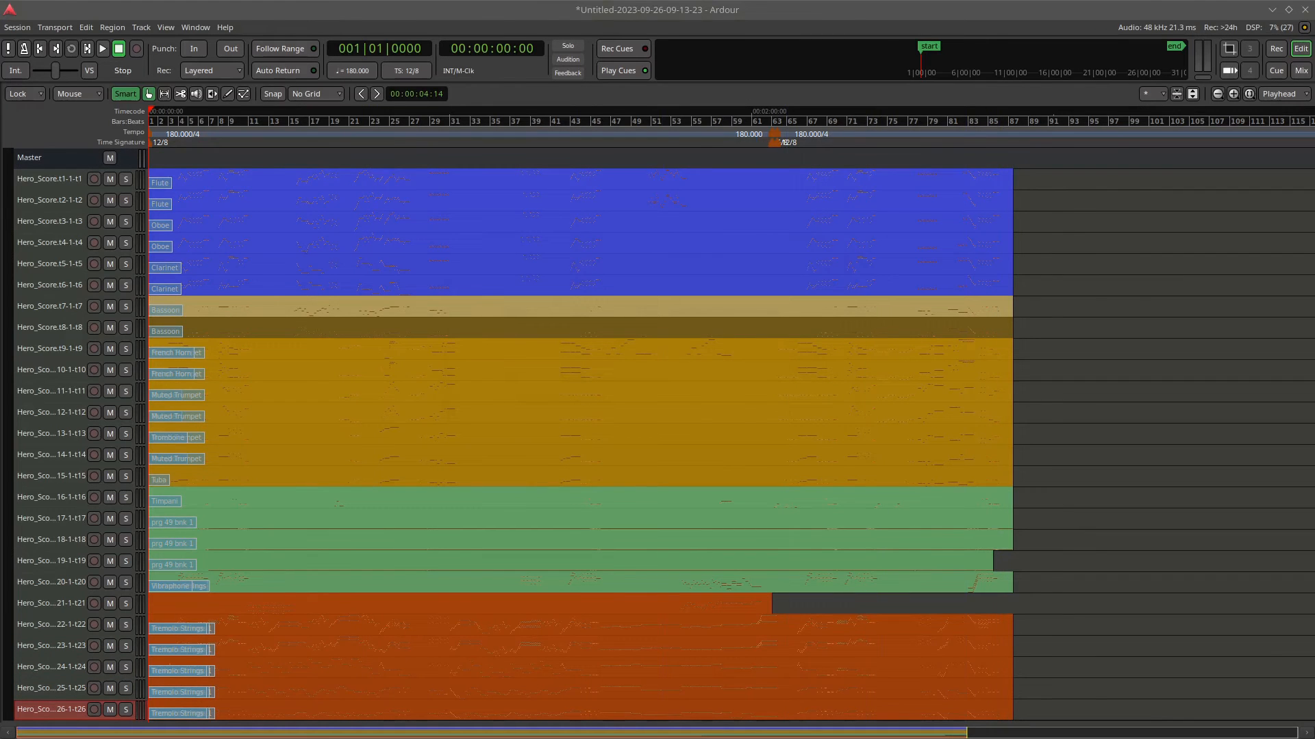
- Return to LMMS and examine the Song-Editor's duplicate and empty instrument tracks
click(580, 10)
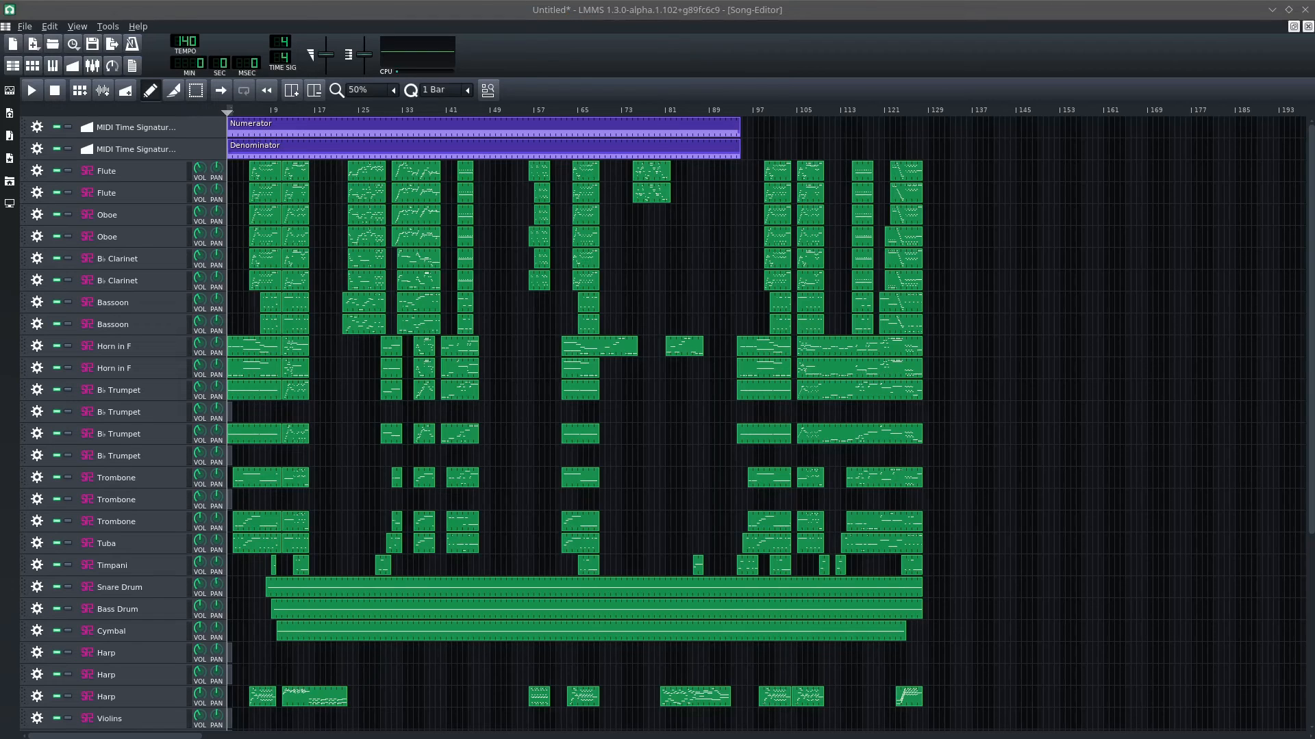
scroll(685, 425, down, 5)
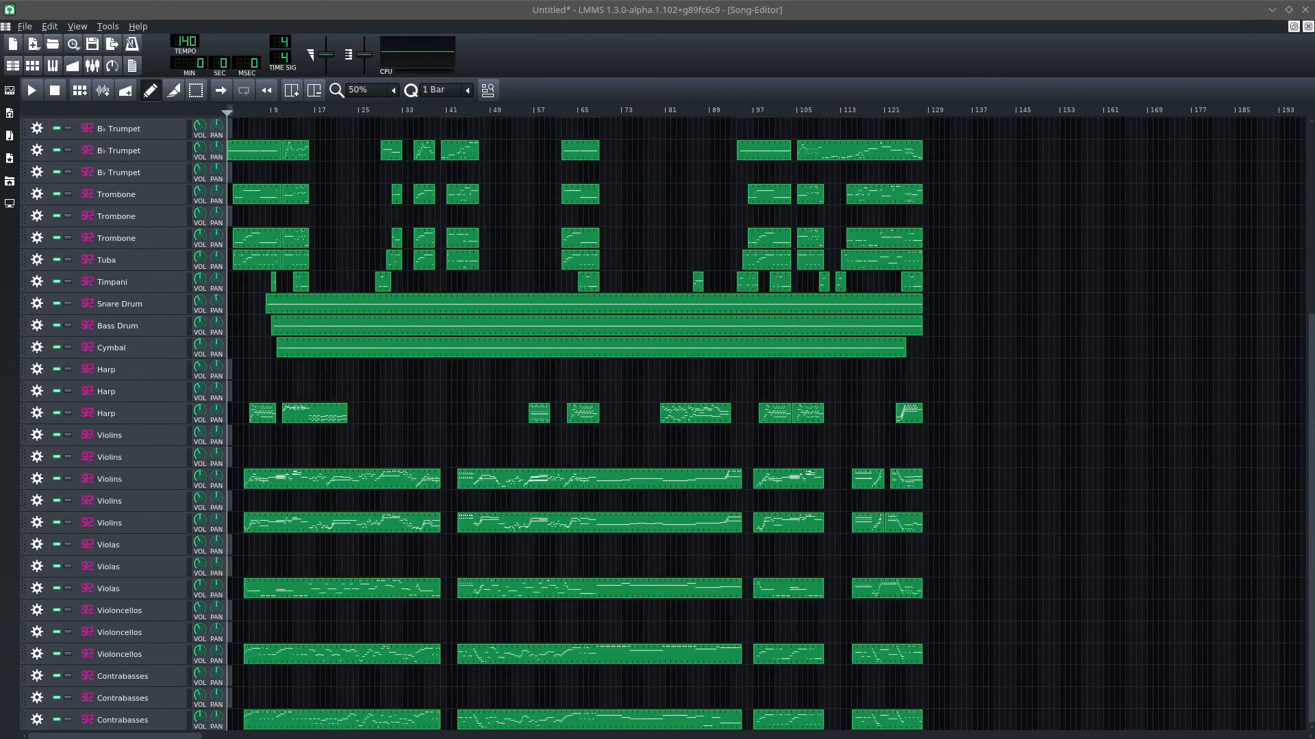
scroll(685, 425, up, 5)
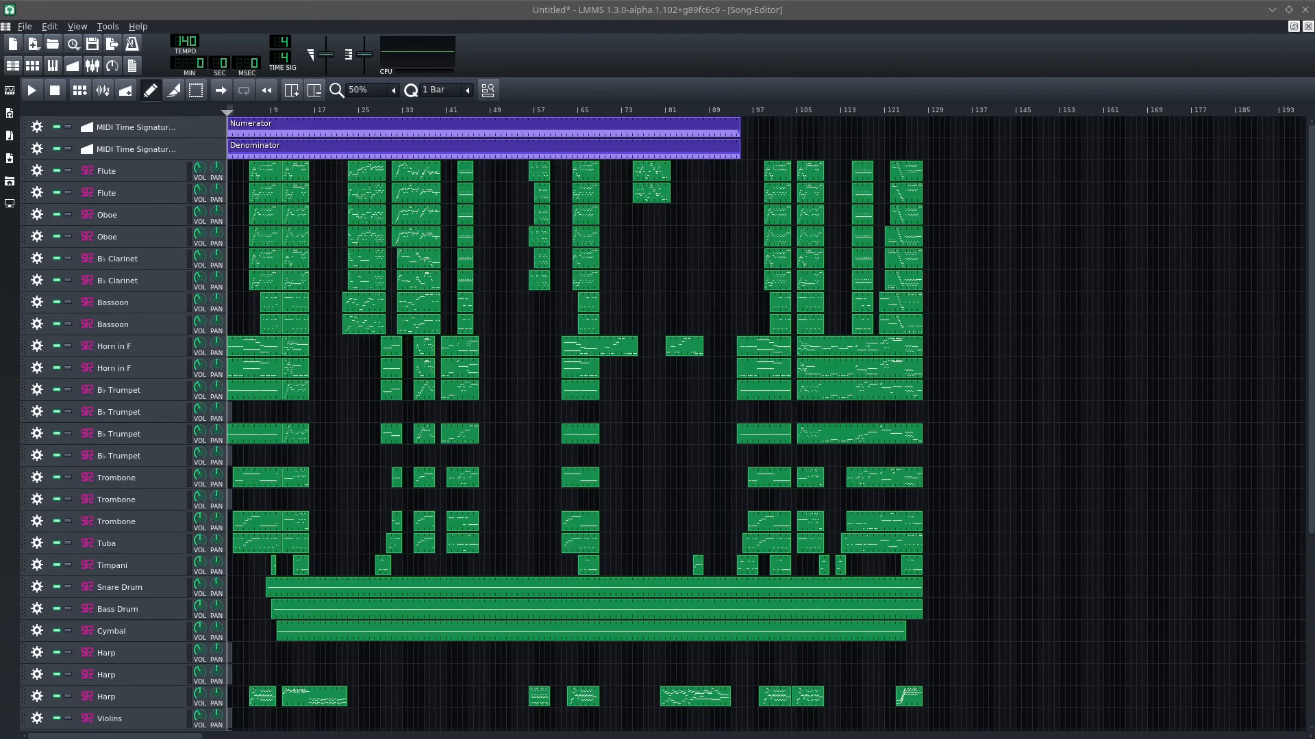
scroll(658, 424, down, 3)
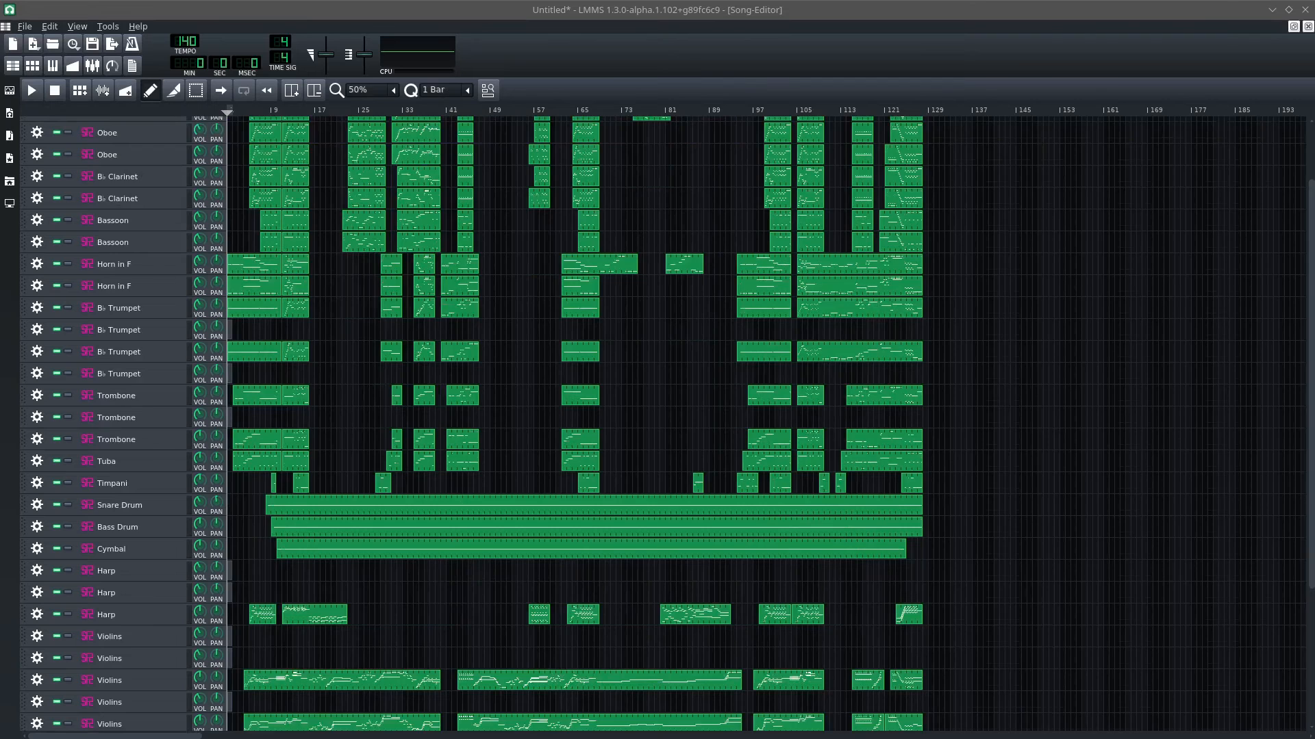
- Look over the LMMS Song-Editor tracks between the MIDI time signature automation and the lower string parts
scroll(657, 425, up, 3)
scroll(657, 424, down, 4)
scroll(657, 425, up, 4)
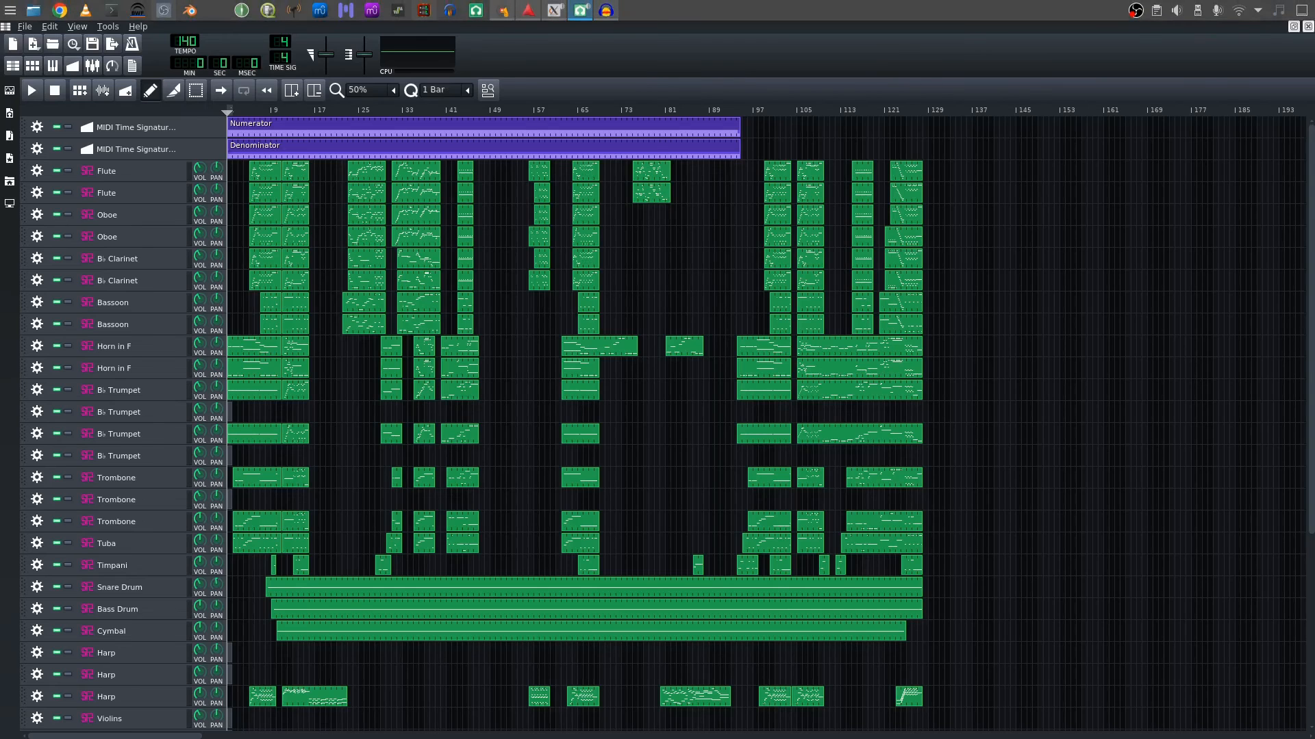
- Switch to Qtractor and on to Ardour to compare how each lays out the Hero_Score tracks
mouse_move(554, 10)
mouse_move(605, 10)
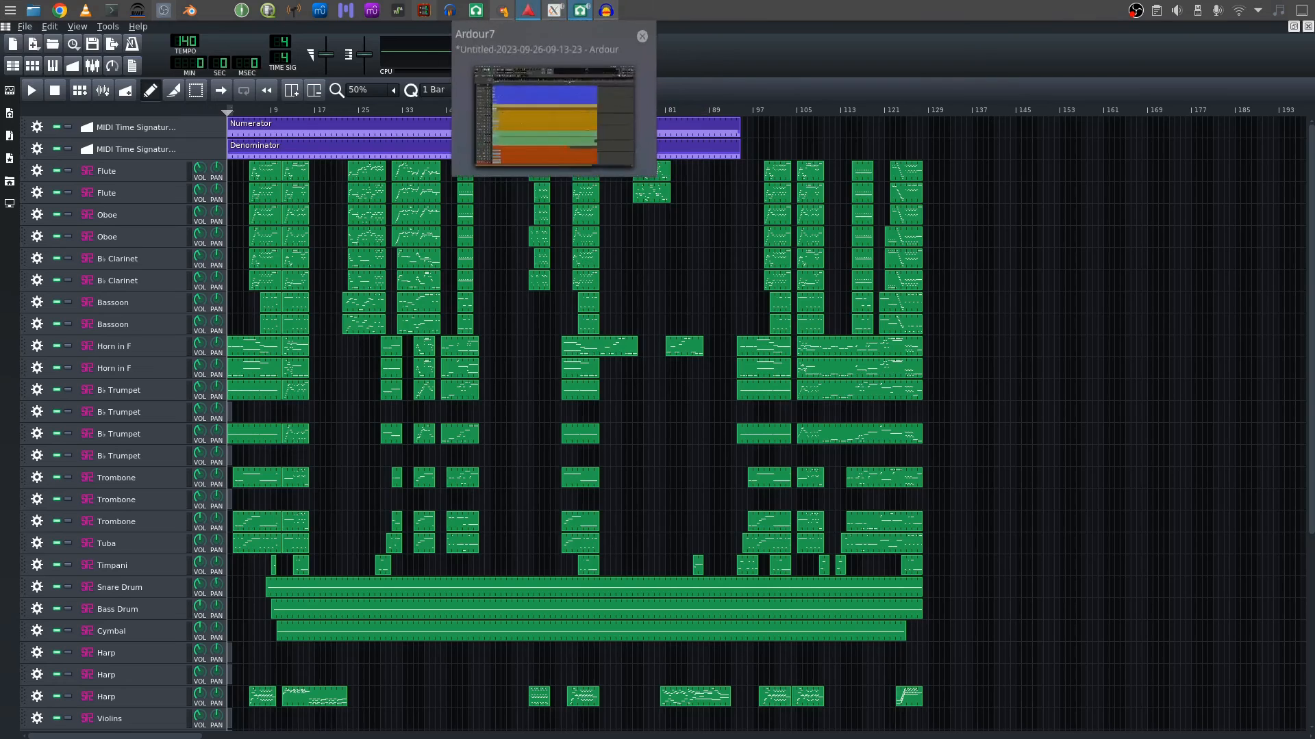
click(502, 10)
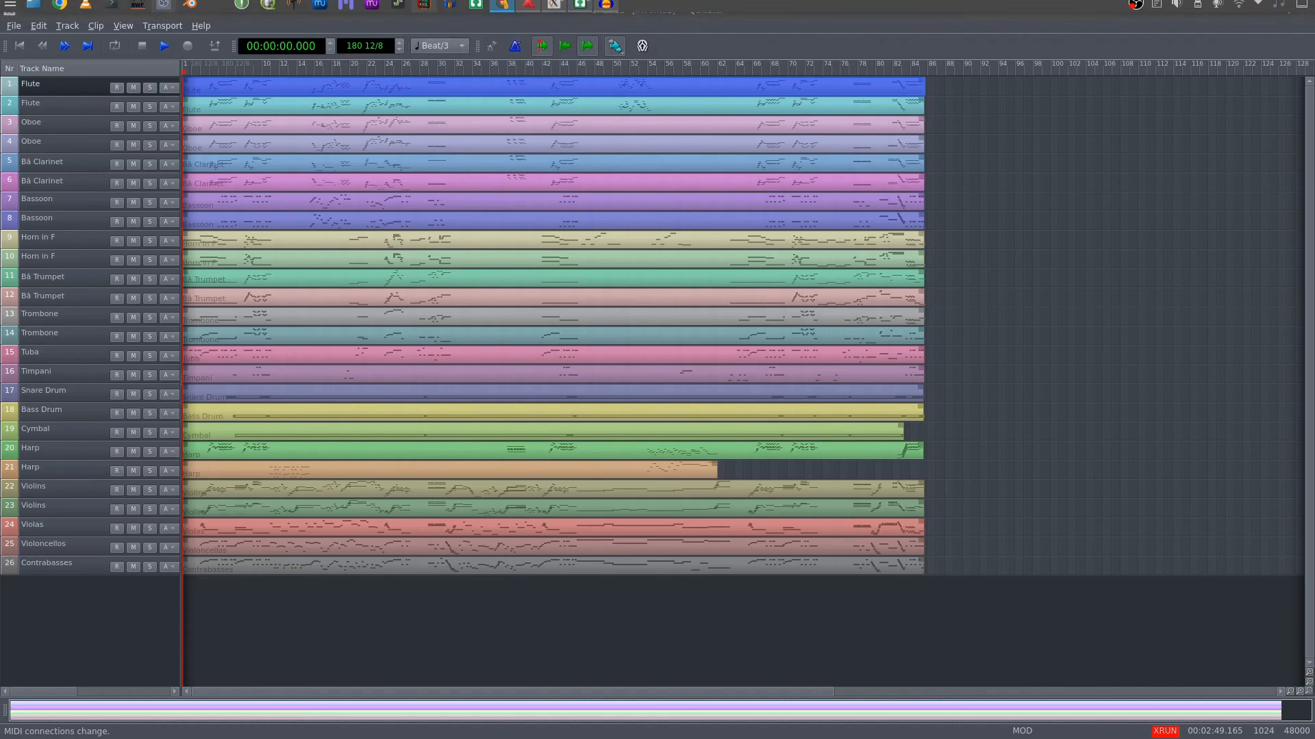
click(528, 10)
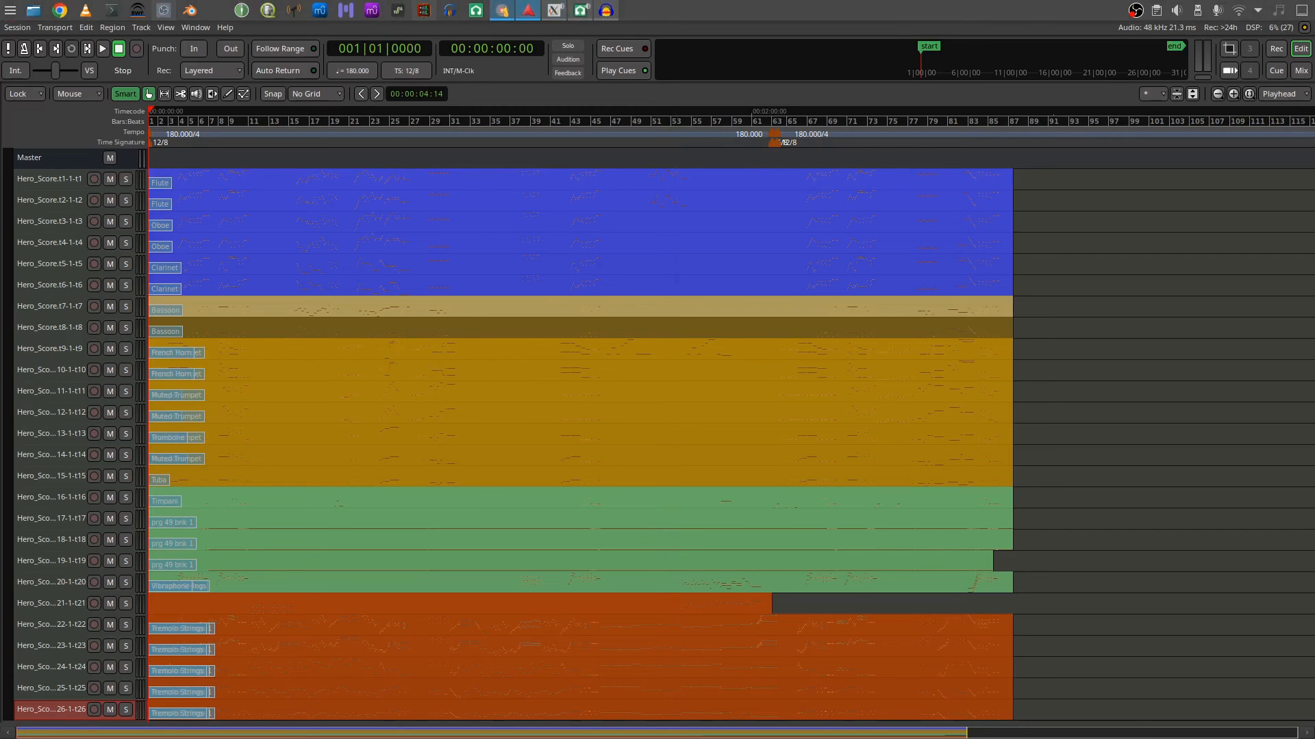
- Switch to Carla, centre its window over Ardour, and show the patchbay
mouse_move(502, 10)
click(424, 10)
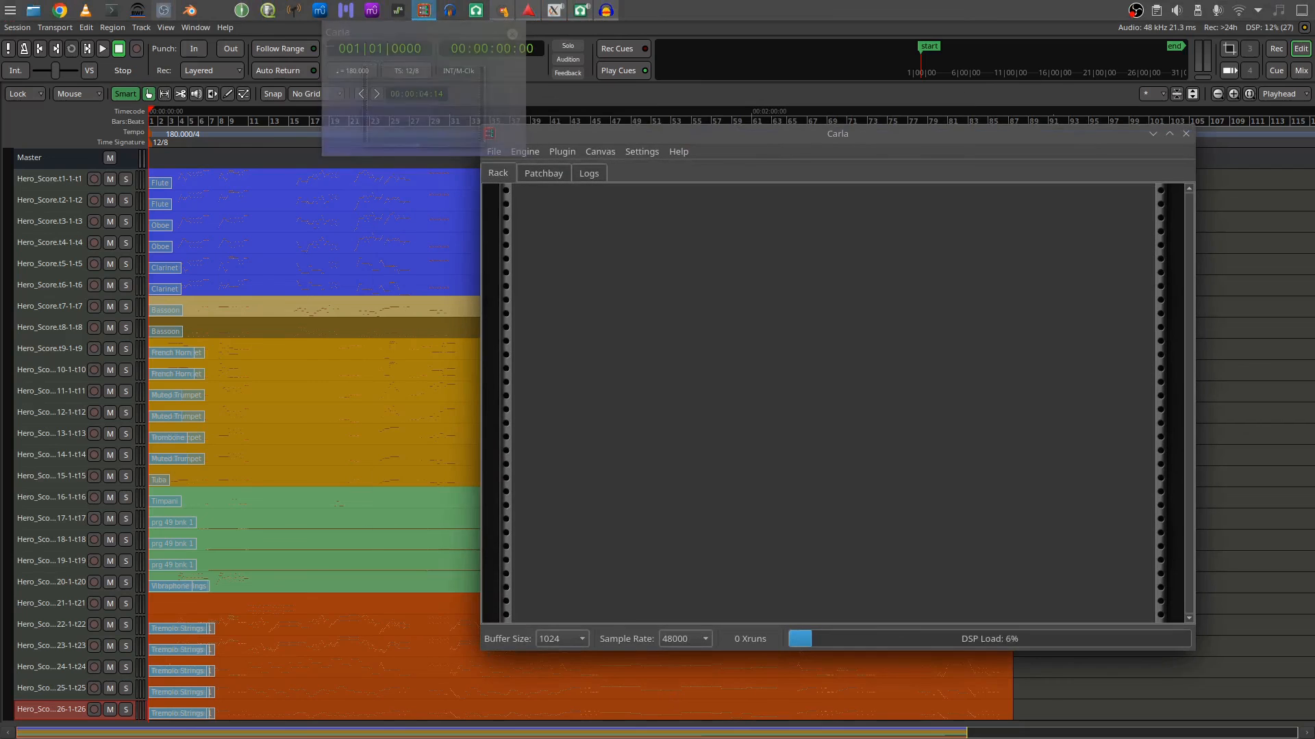
drag(685, 134, 490, 168)
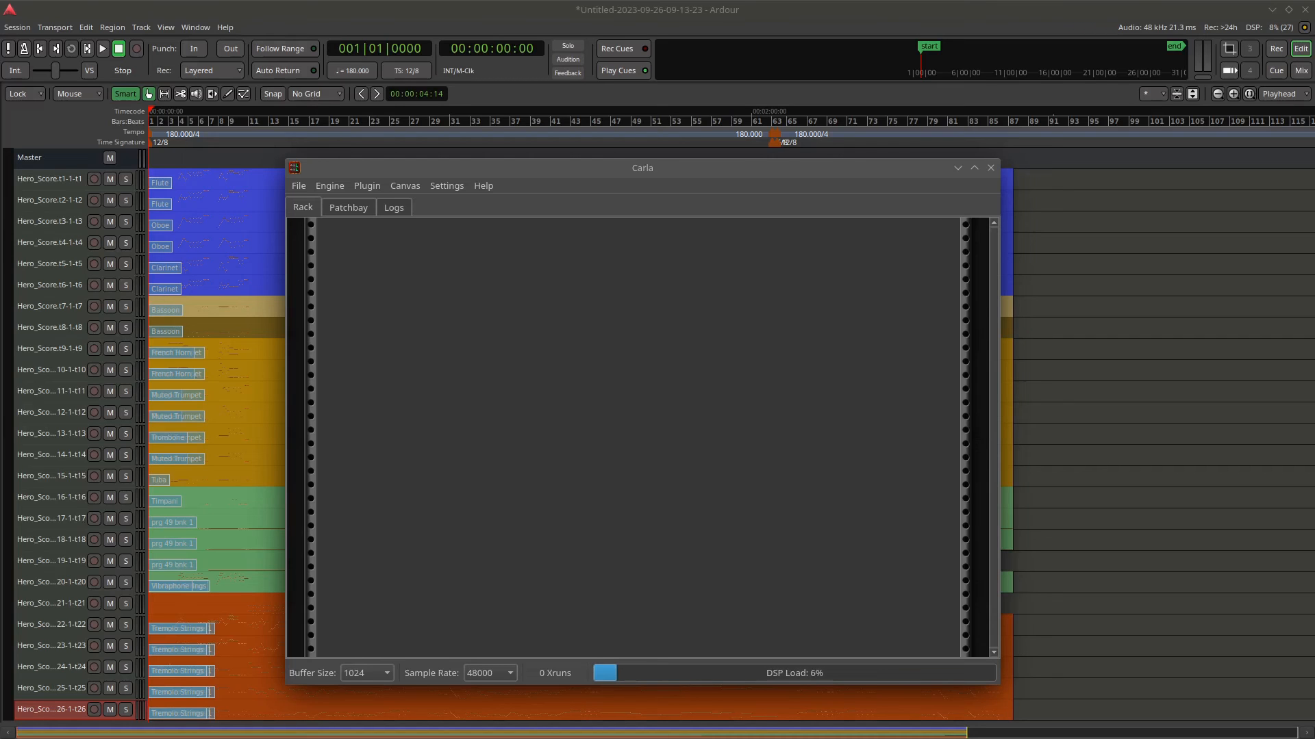
click(348, 207)
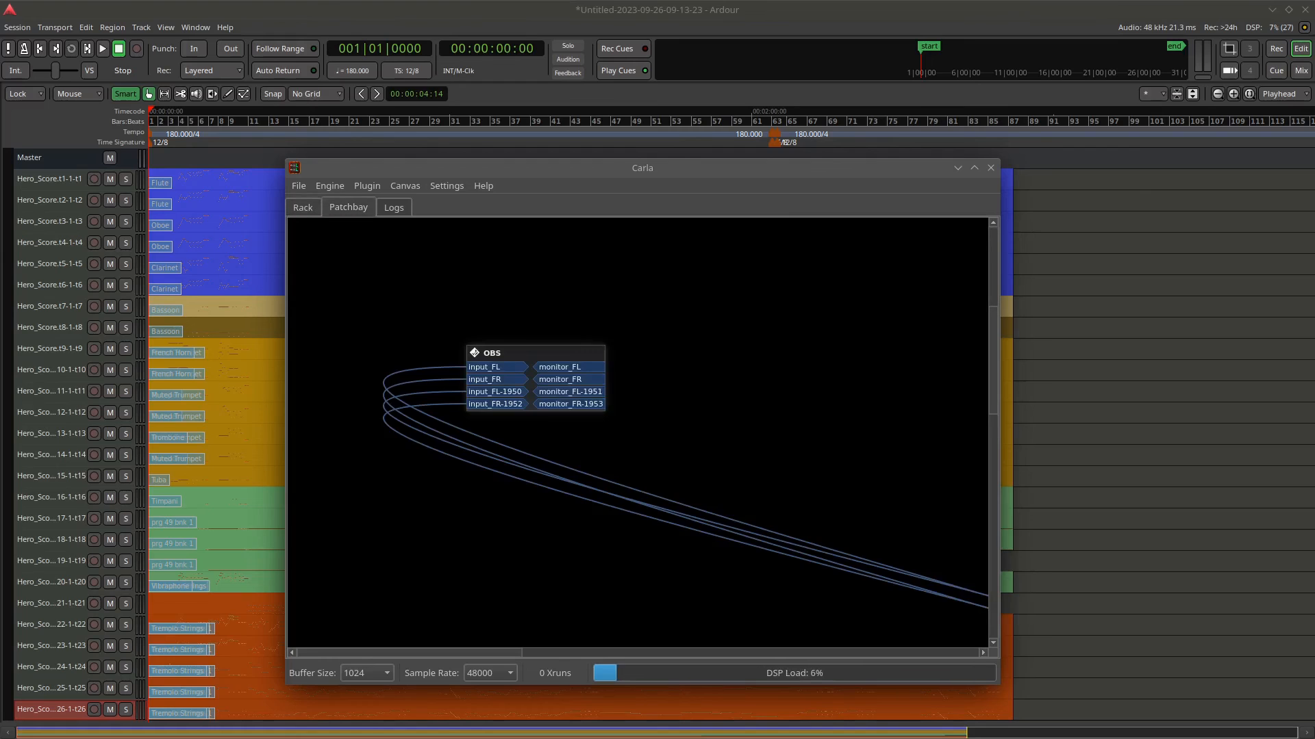
- Move the ardour block clear of the device blocks and place lmms.real below the Built-in Audio capture block in the patchbay
scroll(638, 428, down, 3)
scroll(637, 428, down, 5)
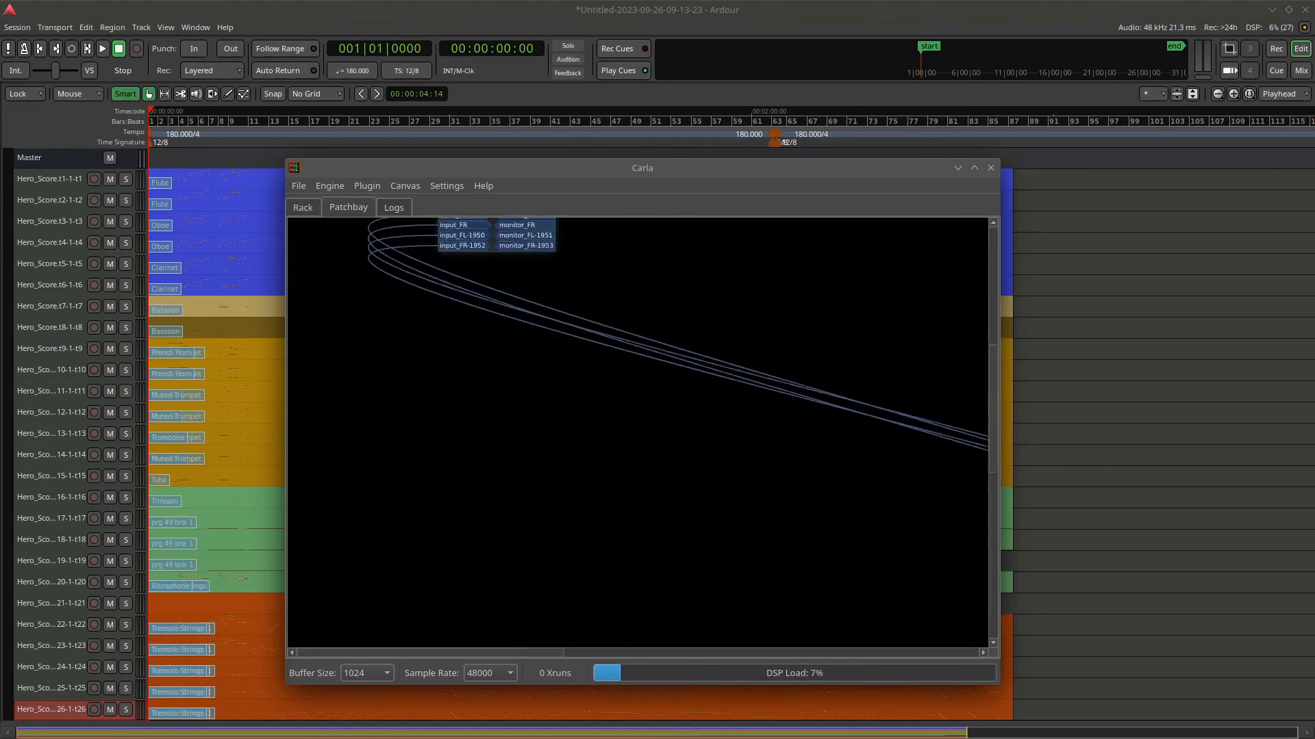
scroll(637, 437, down, 2)
scroll(637, 437, down, 2)
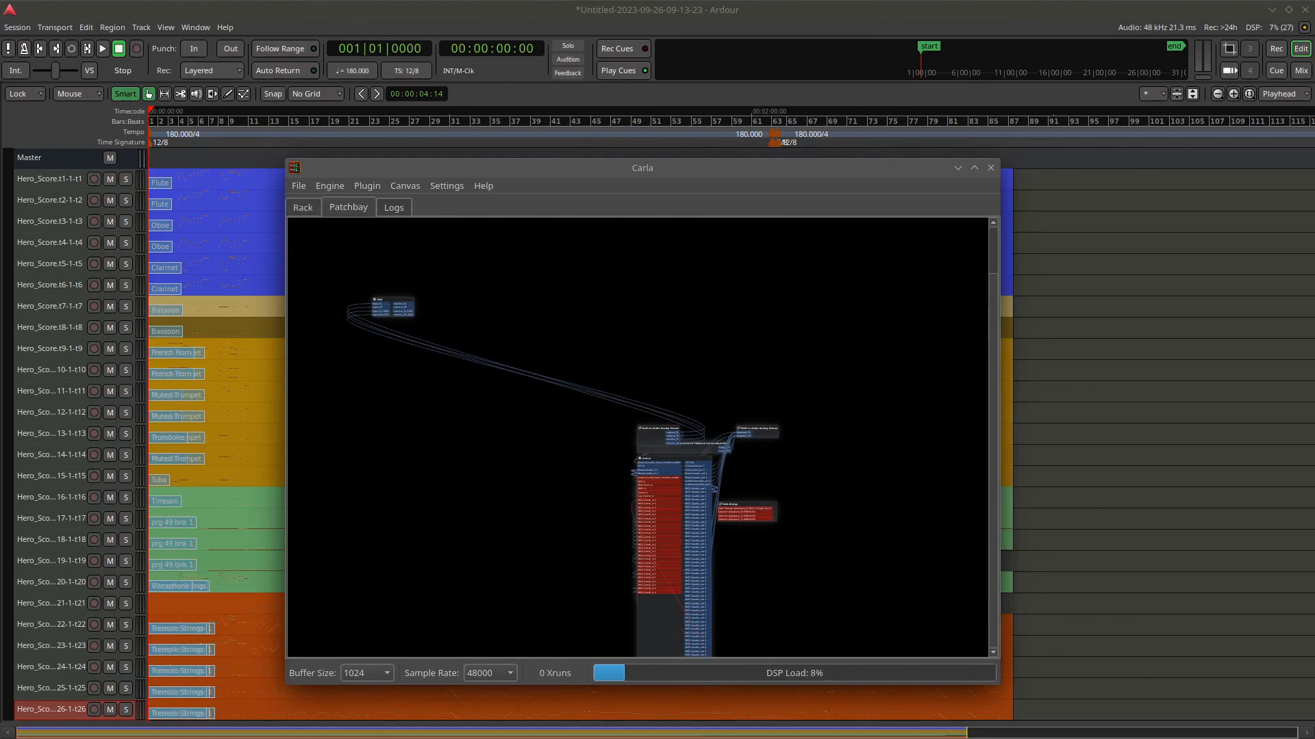
scroll(638, 437, up, 5)
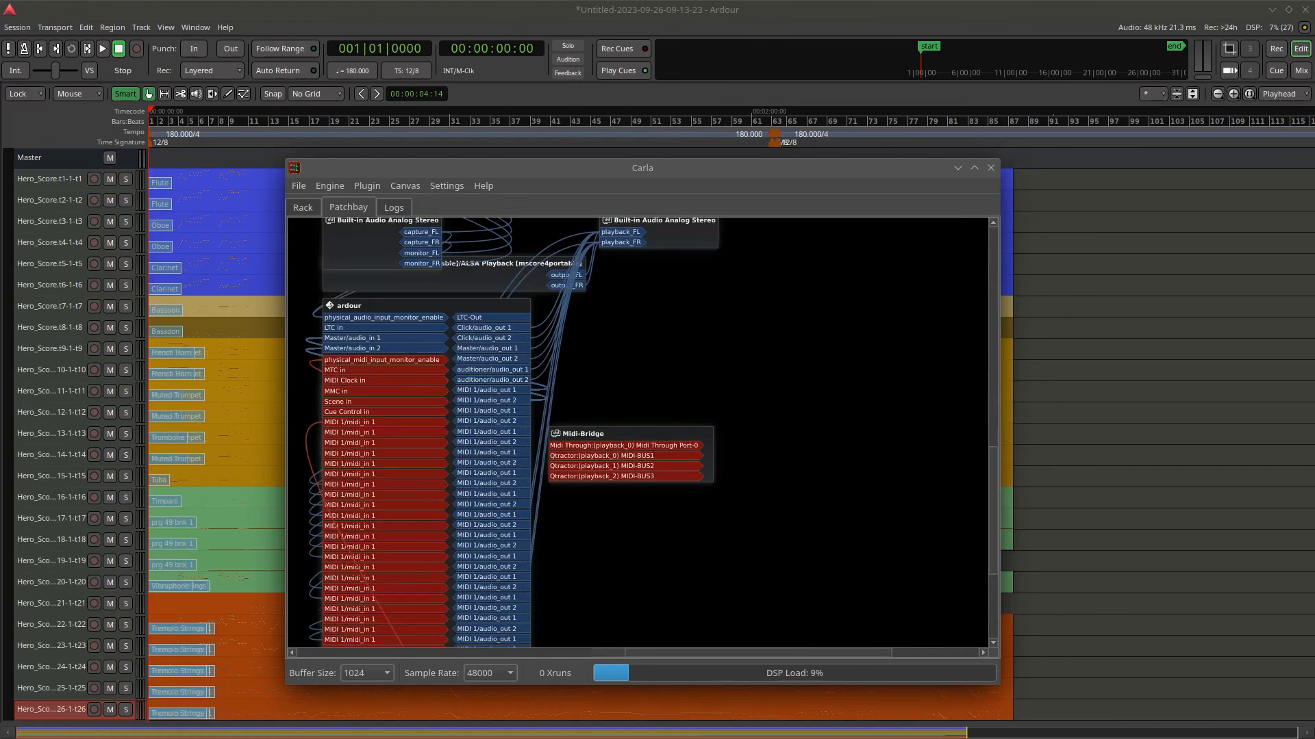
drag(402, 306, 765, 333)
click(404, 348)
drag(404, 349, 452, 503)
drag(351, 392, 325, 344)
drag(424, 356, 437, 479)
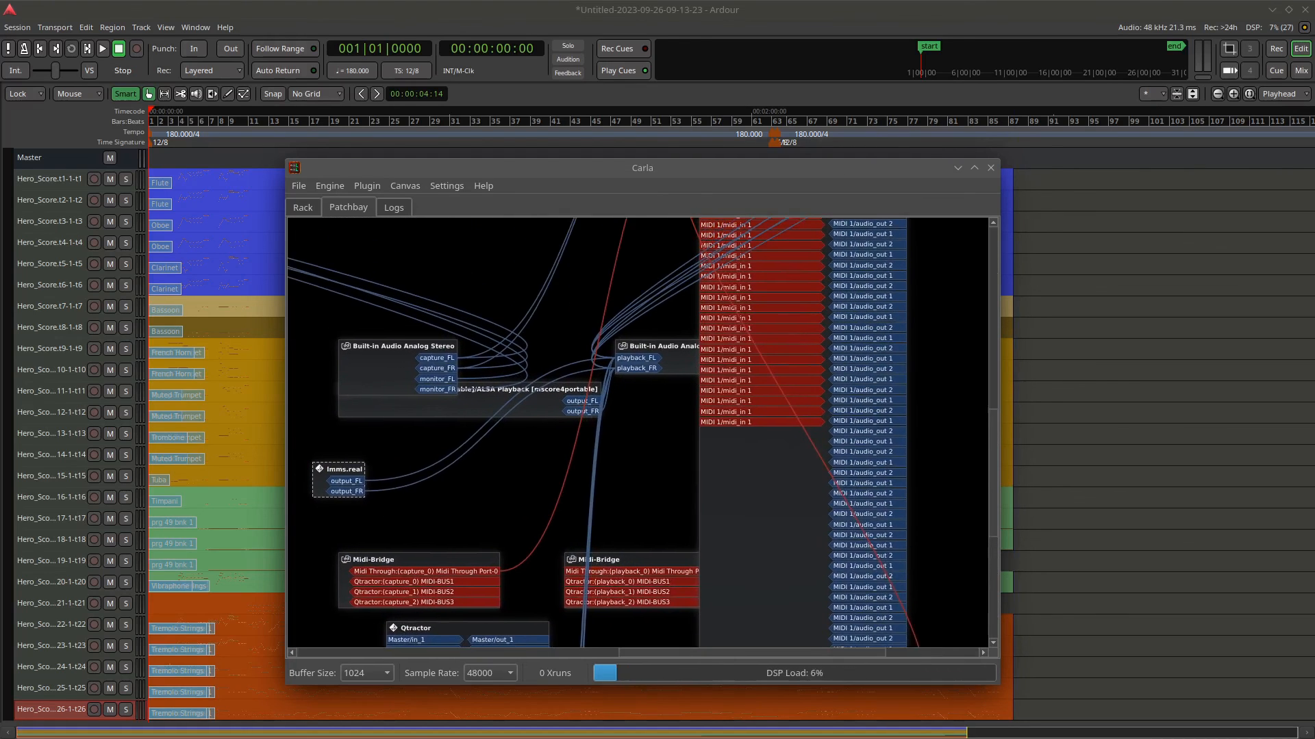
- Maximize Carla and shift the lmms.real and Qtractor blocks to the left of the capture-side Built-in Audio and Midi-Bridge blocks
click(974, 168)
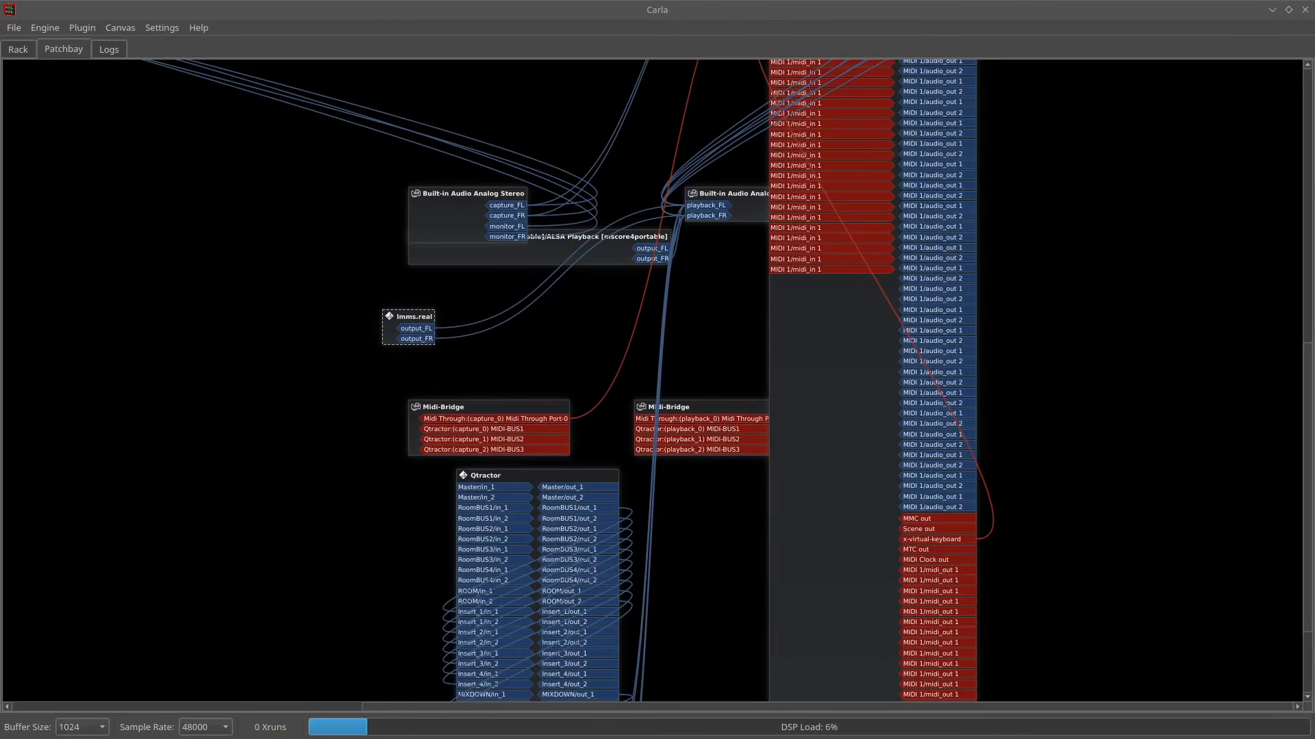
scroll(652, 380, up, 1)
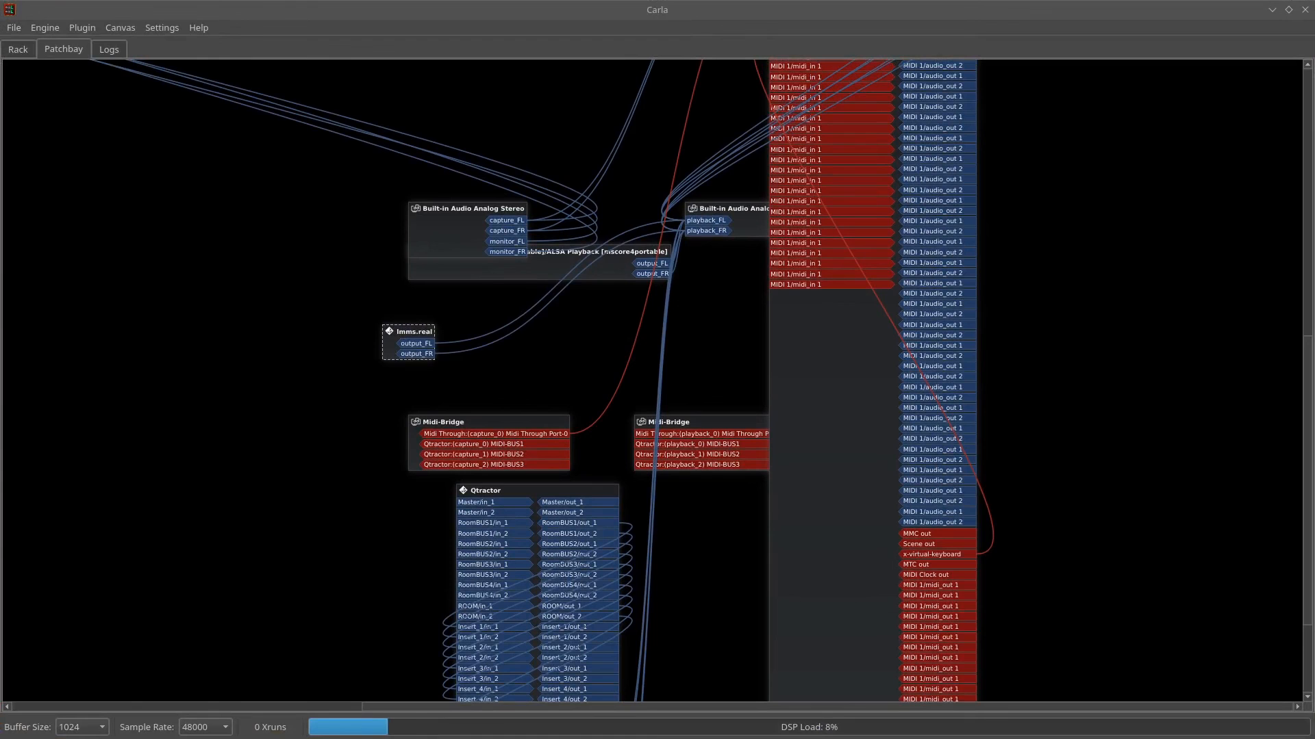
drag(414, 332, 342, 297)
drag(486, 490, 140, 411)
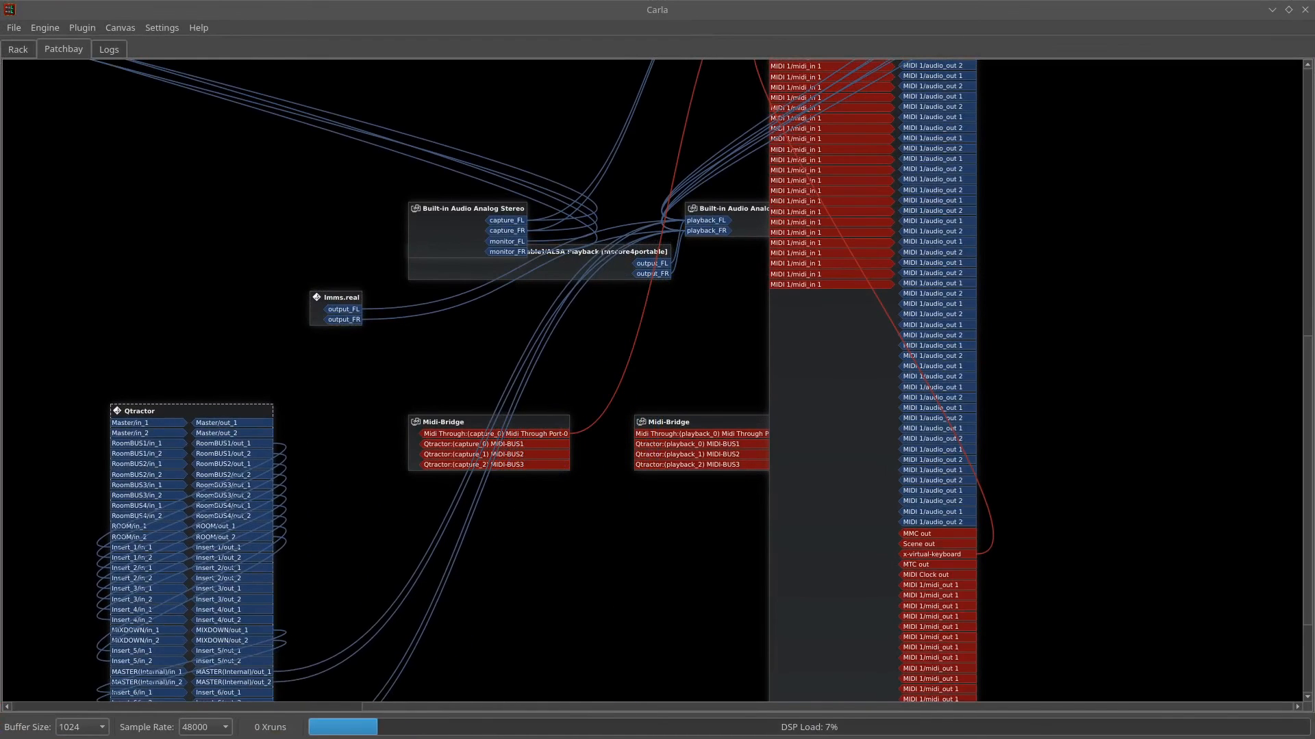
- Arrange ardour between the Built-in Audio capture and playback blocks, and place the playback Midi-Bridge to the right of ardour
scroll(657, 380, up, 3)
scroll(657, 381, up, 5)
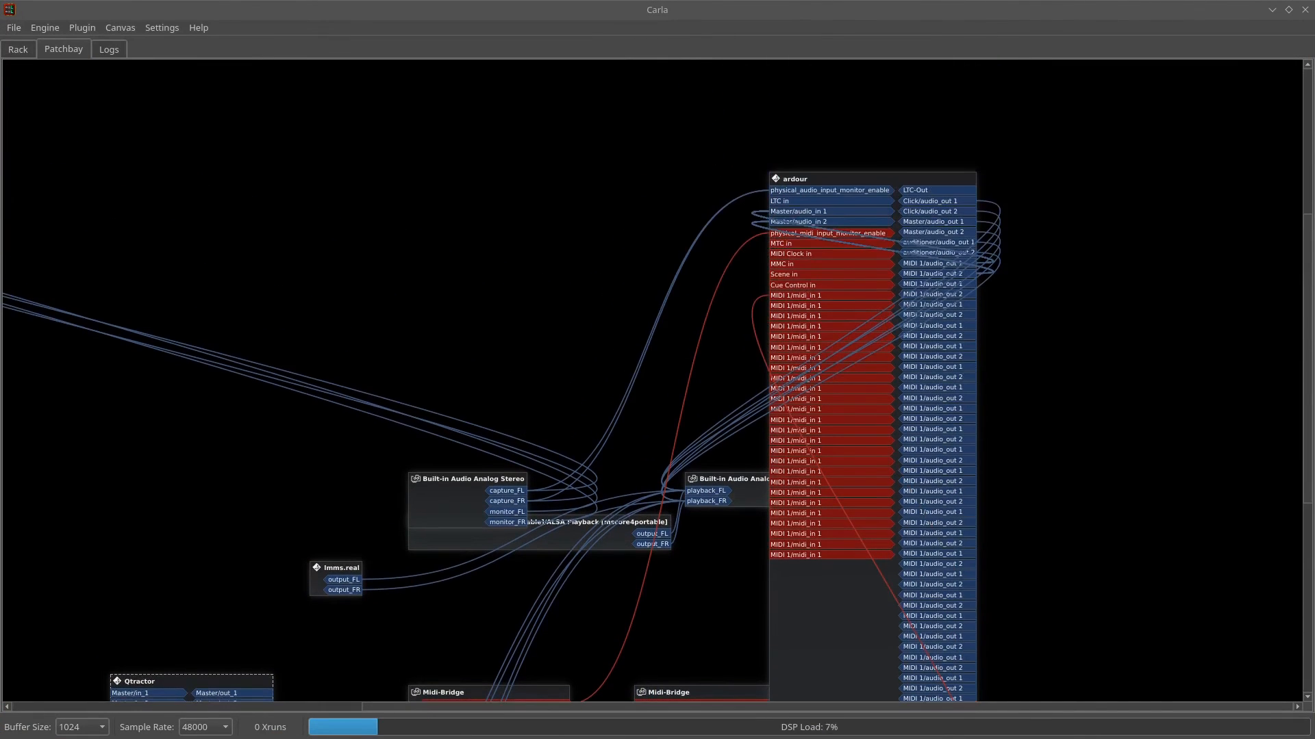
drag(838, 180, 645, 168)
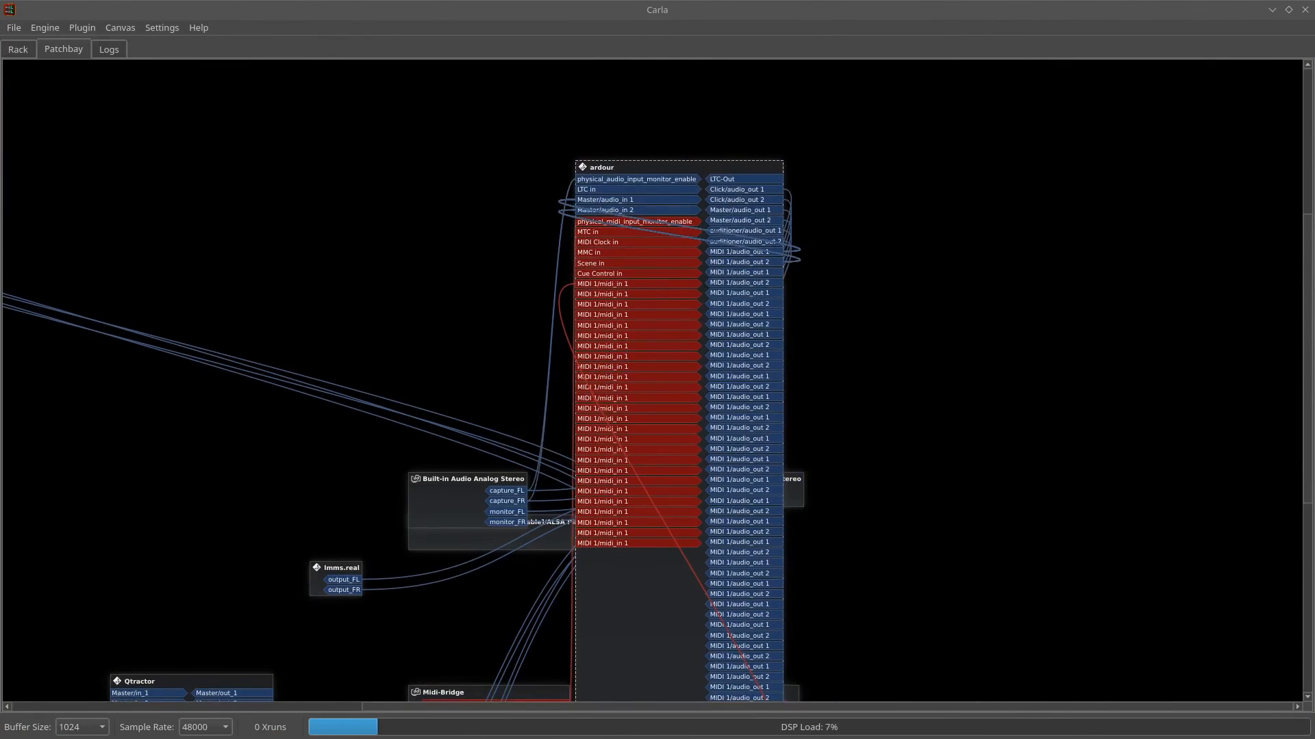
drag(793, 479, 1117, 453)
drag(645, 168, 802, 174)
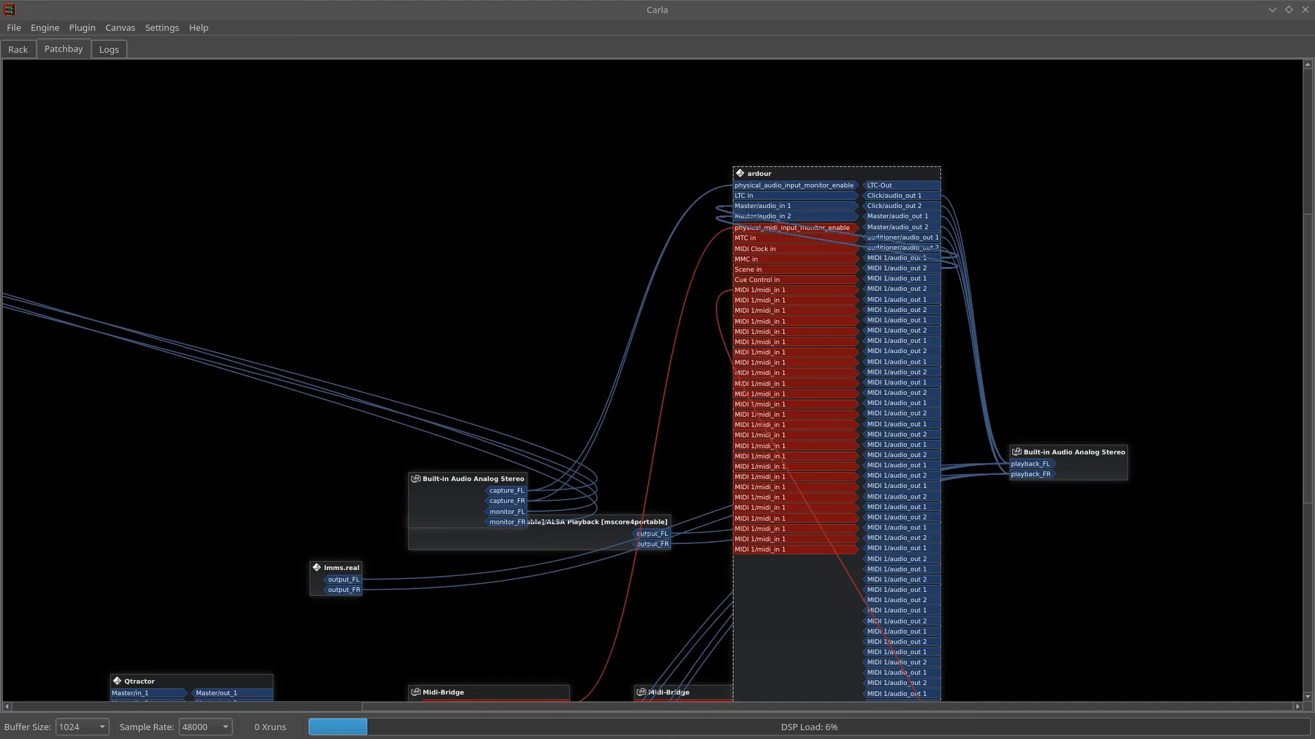
scroll(650, 380, down, 5)
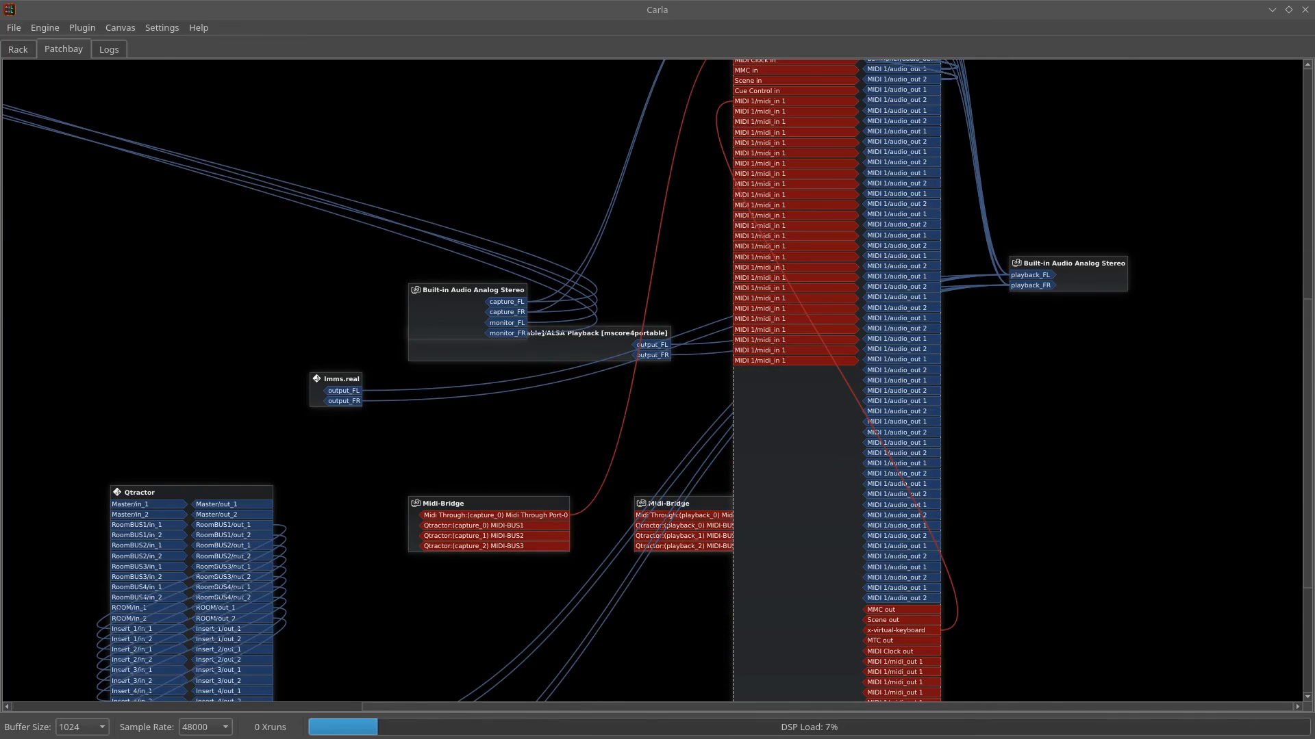
drag(657, 314, 1047, 333)
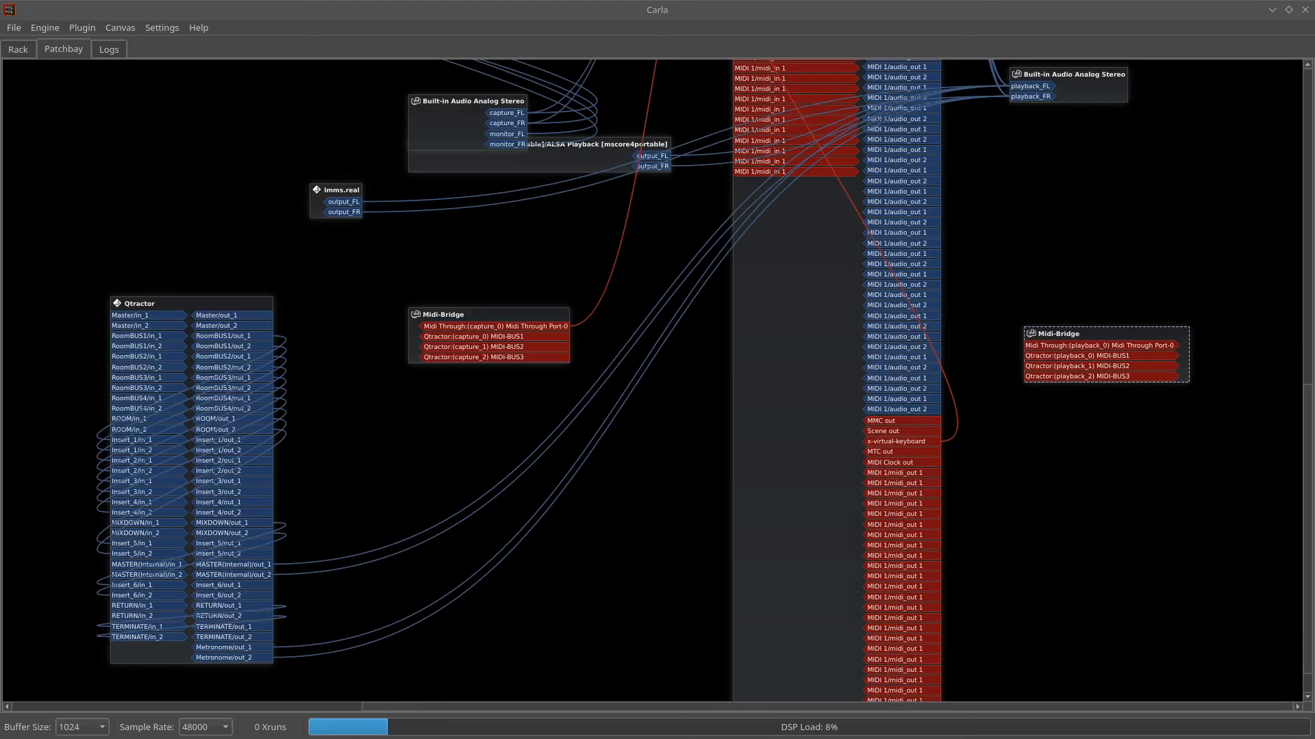
- Place the PipeWire ALSA [mscore4portable] block between the lmms.real and Qtractor blocks
scroll(657, 380, up, 5)
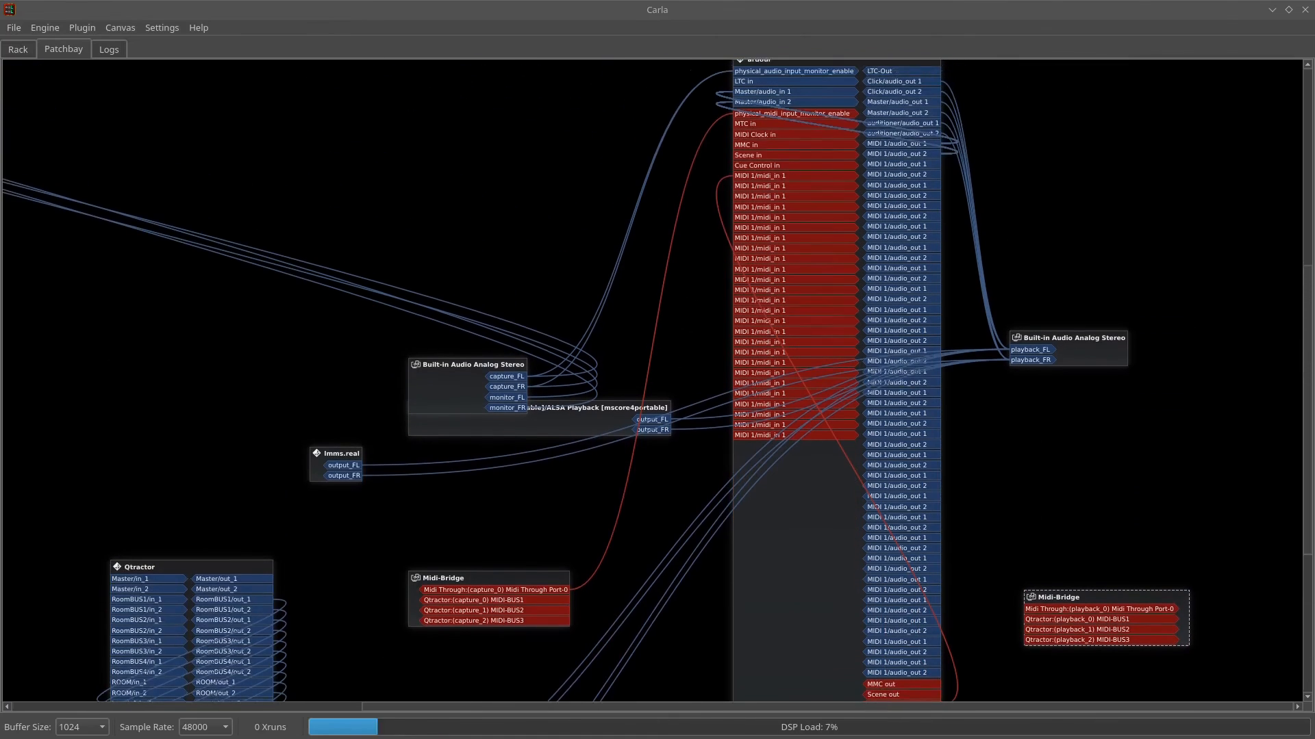
scroll(657, 380, up, 1)
scroll(658, 380, down, 1)
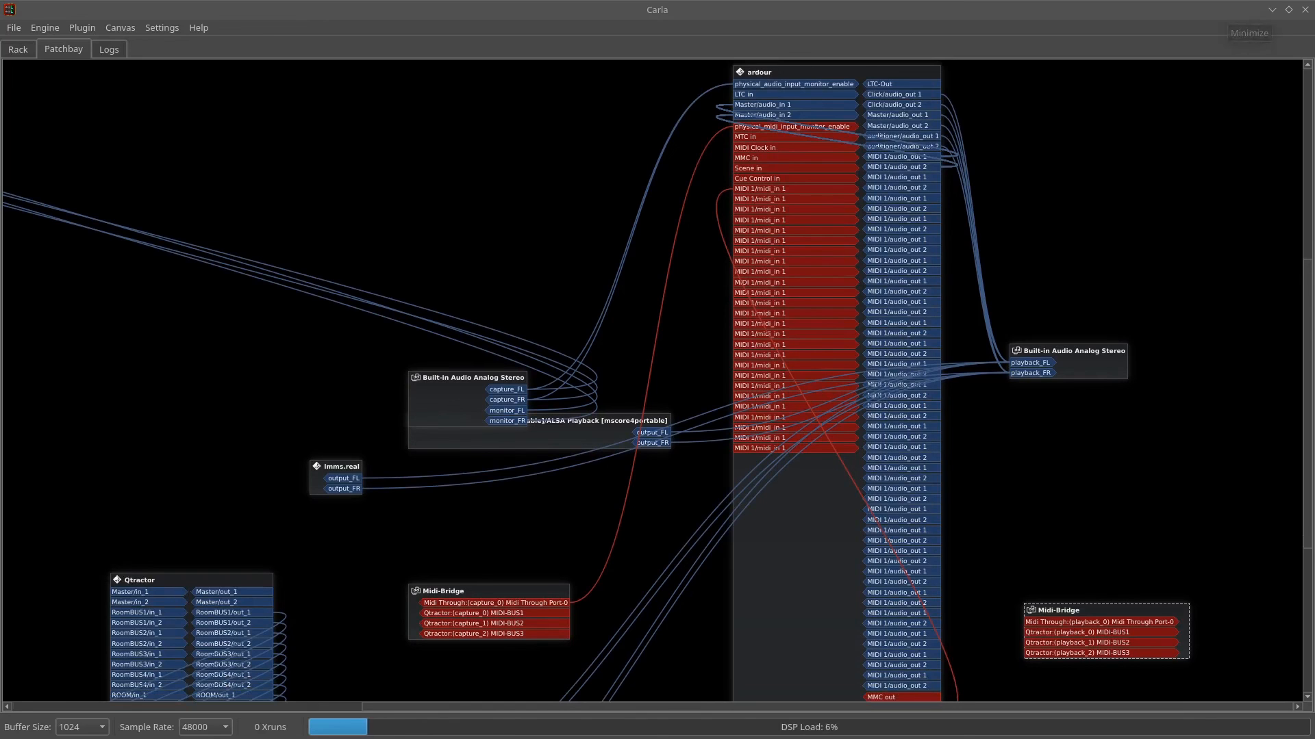
drag(575, 436, 278, 533)
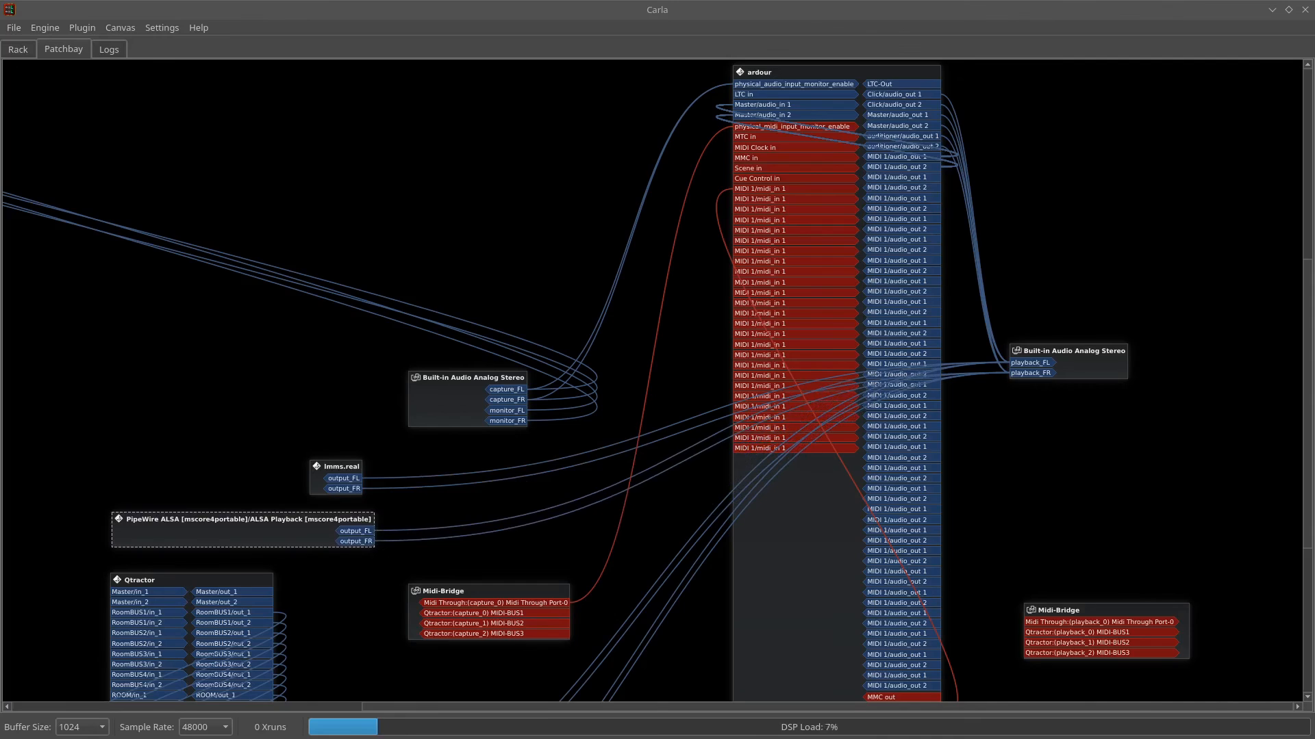
scroll(657, 380, down, 5)
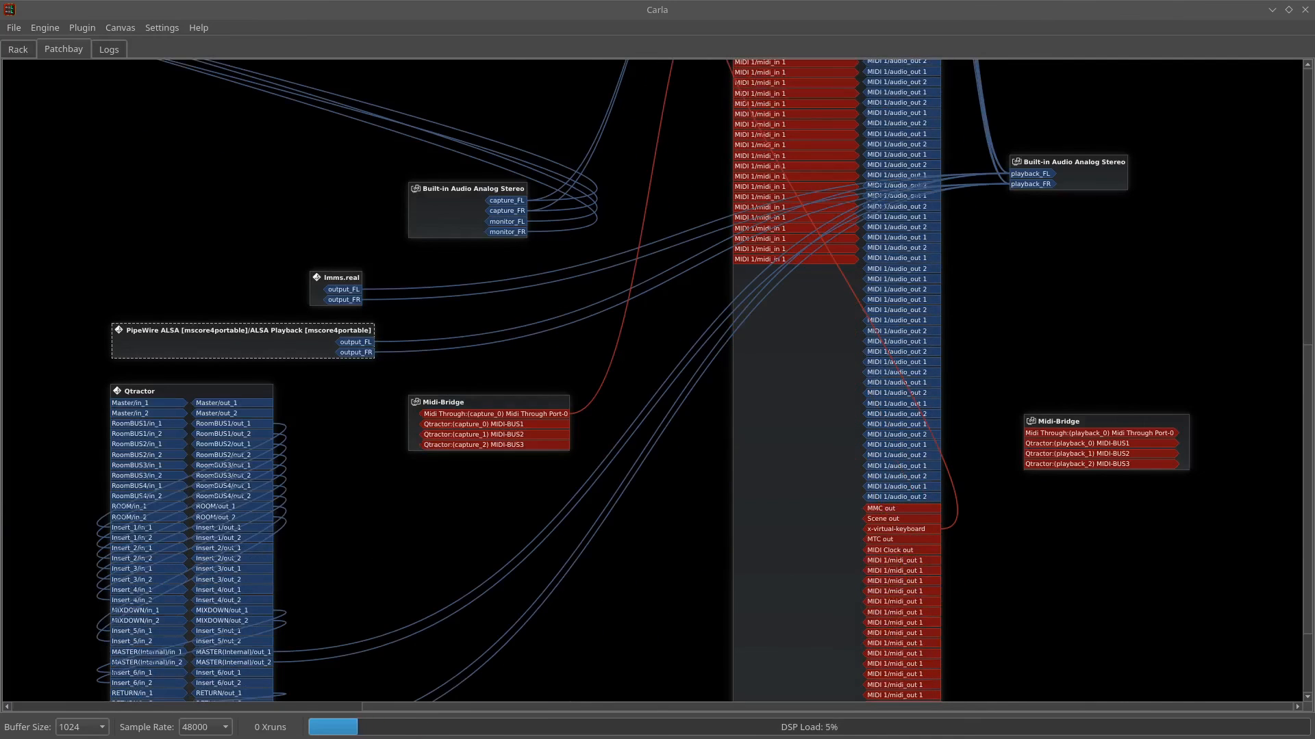
scroll(658, 380, down, 4)
scroll(657, 381, up, 5)
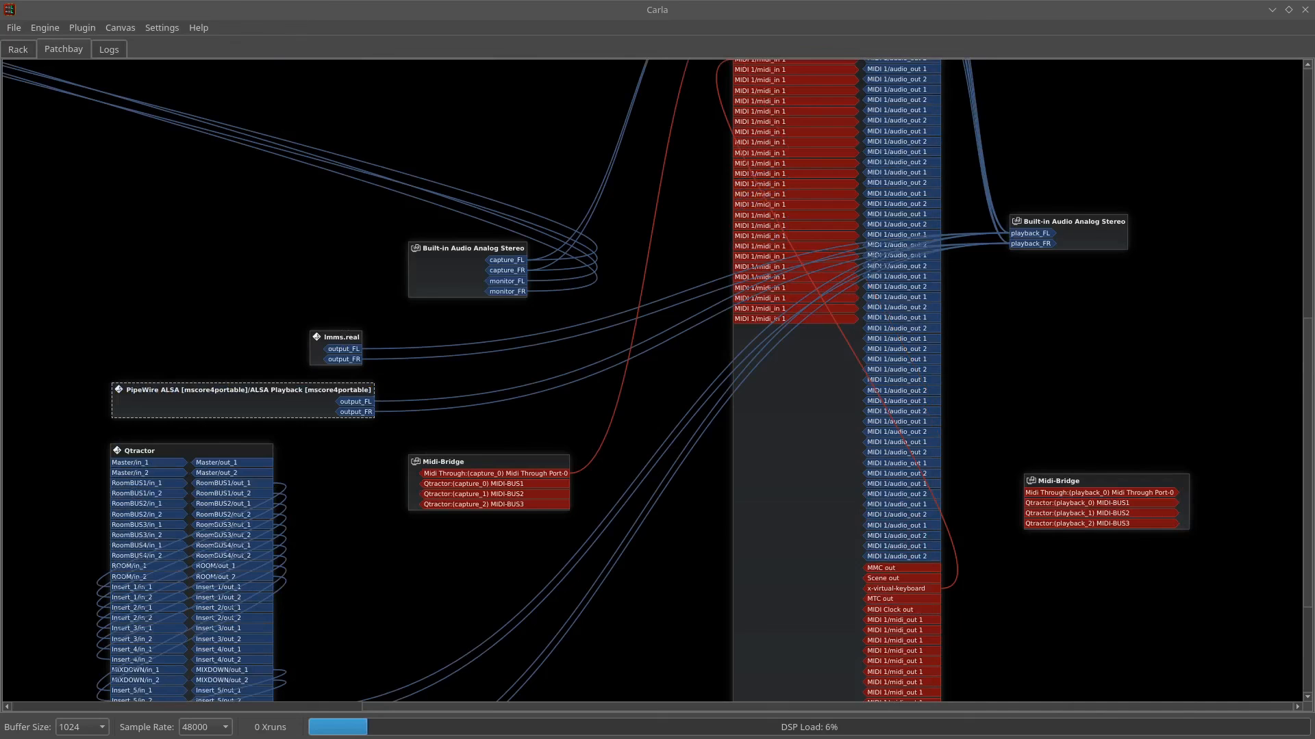
drag(243, 397, 215, 393)
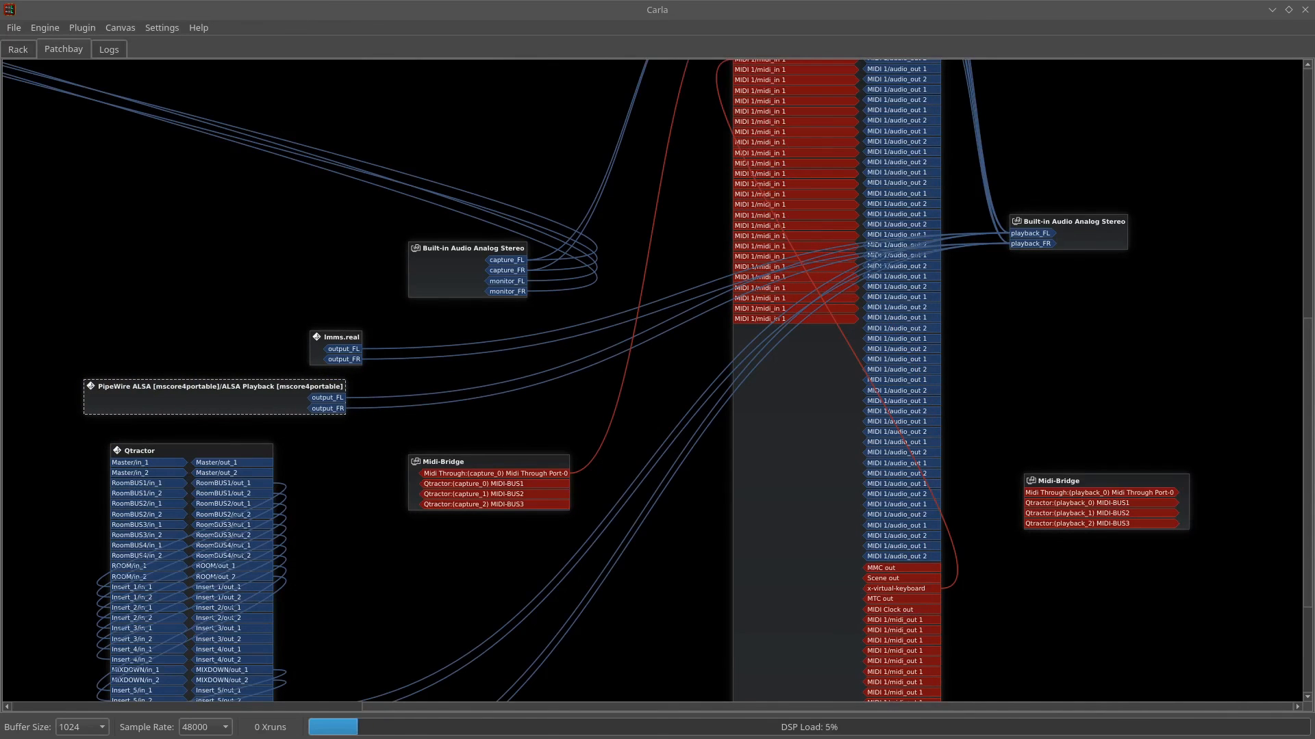
- Review the application connections in the patchbay and close Carla to return to the Ardour tracks
scroll(657, 381, down, 3)
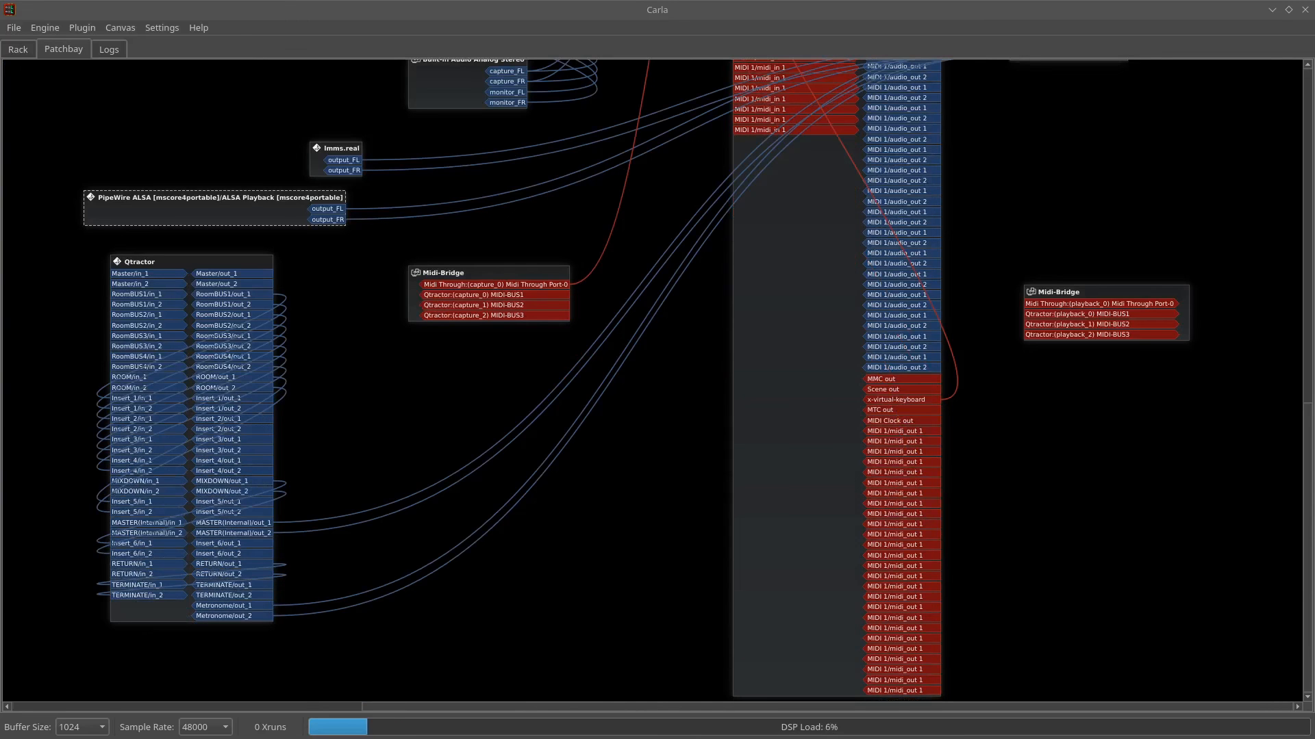
scroll(657, 380, up, 3)
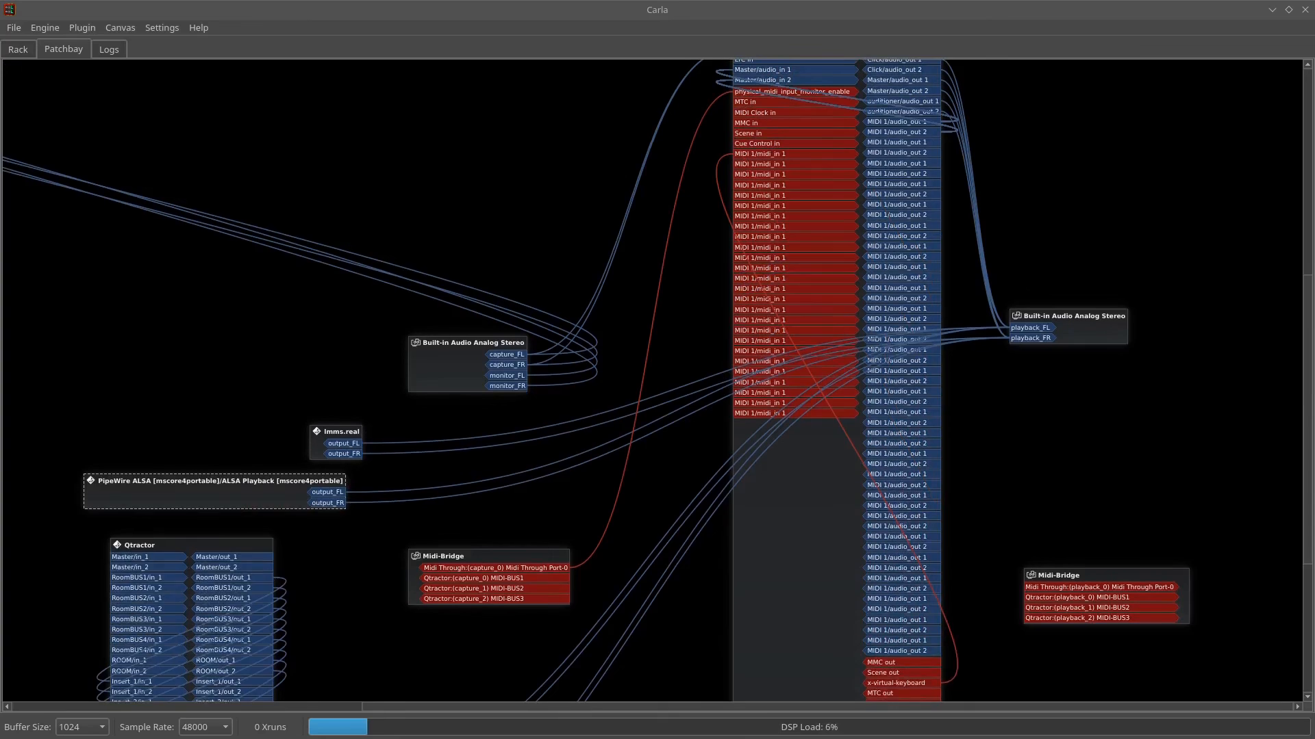
scroll(658, 380, up, 1)
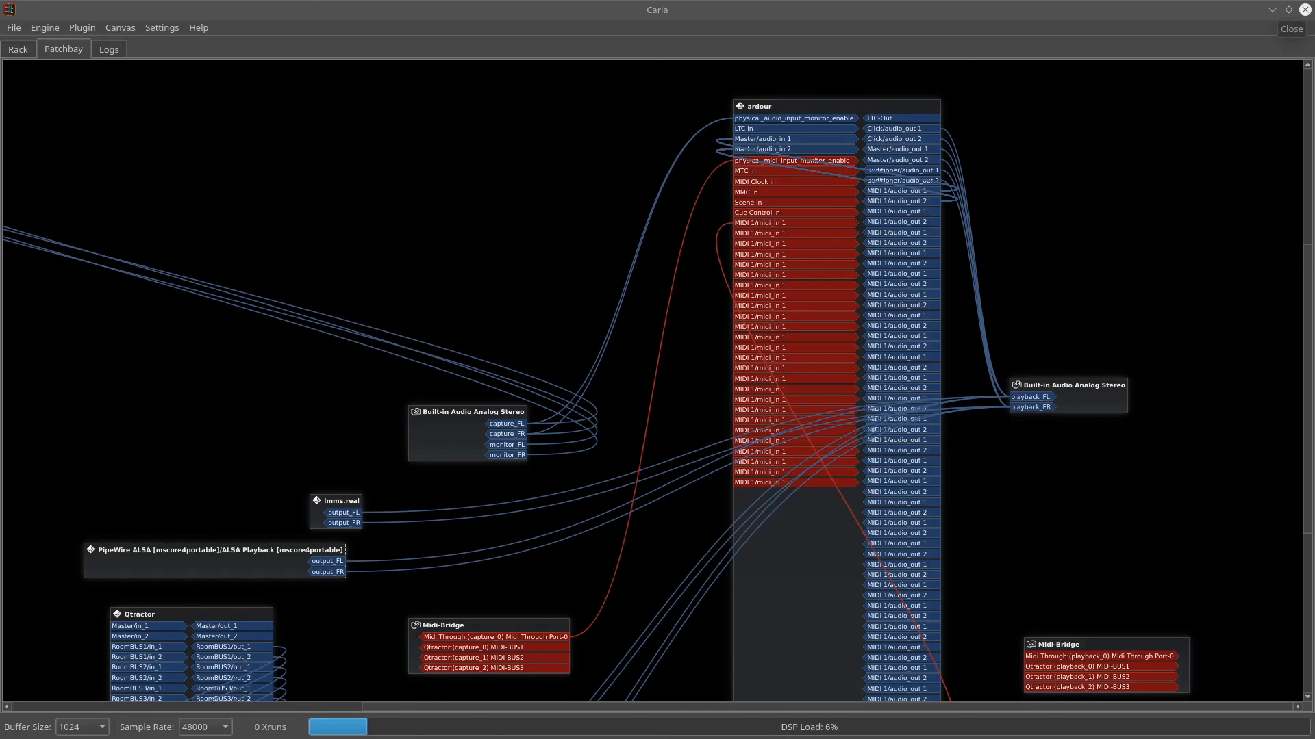
click(1305, 10)
scroll(732, 431, down, 1)
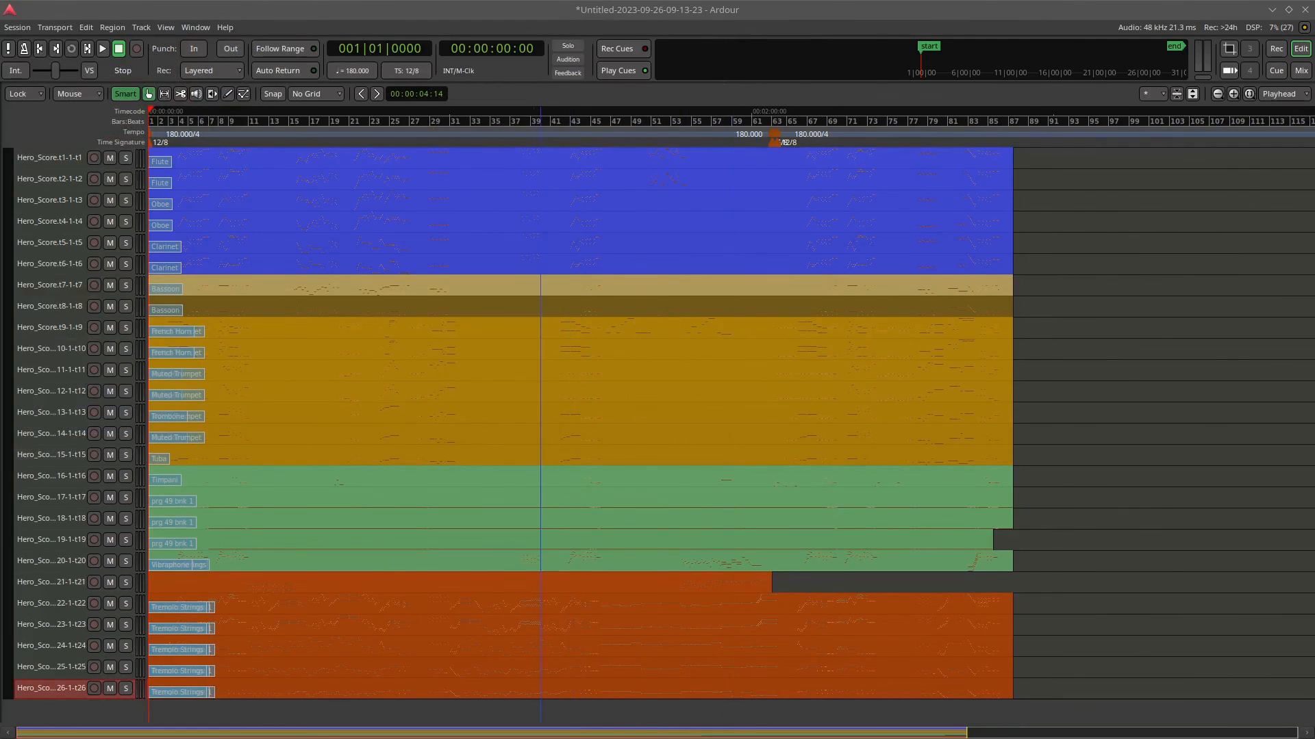
- Switch to MuseScore and look over the Hero_Score staves from the woodwinds down to the drums
mouse_move(552, 2)
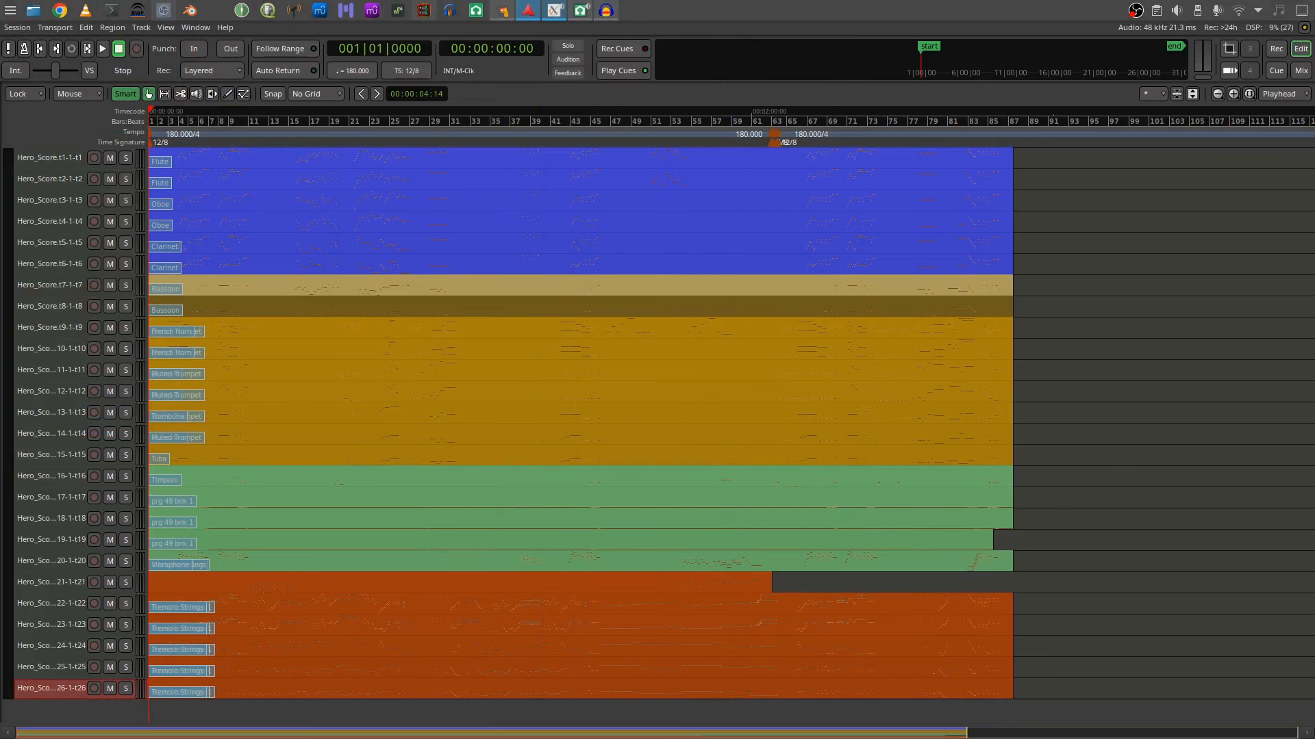
click(554, 10)
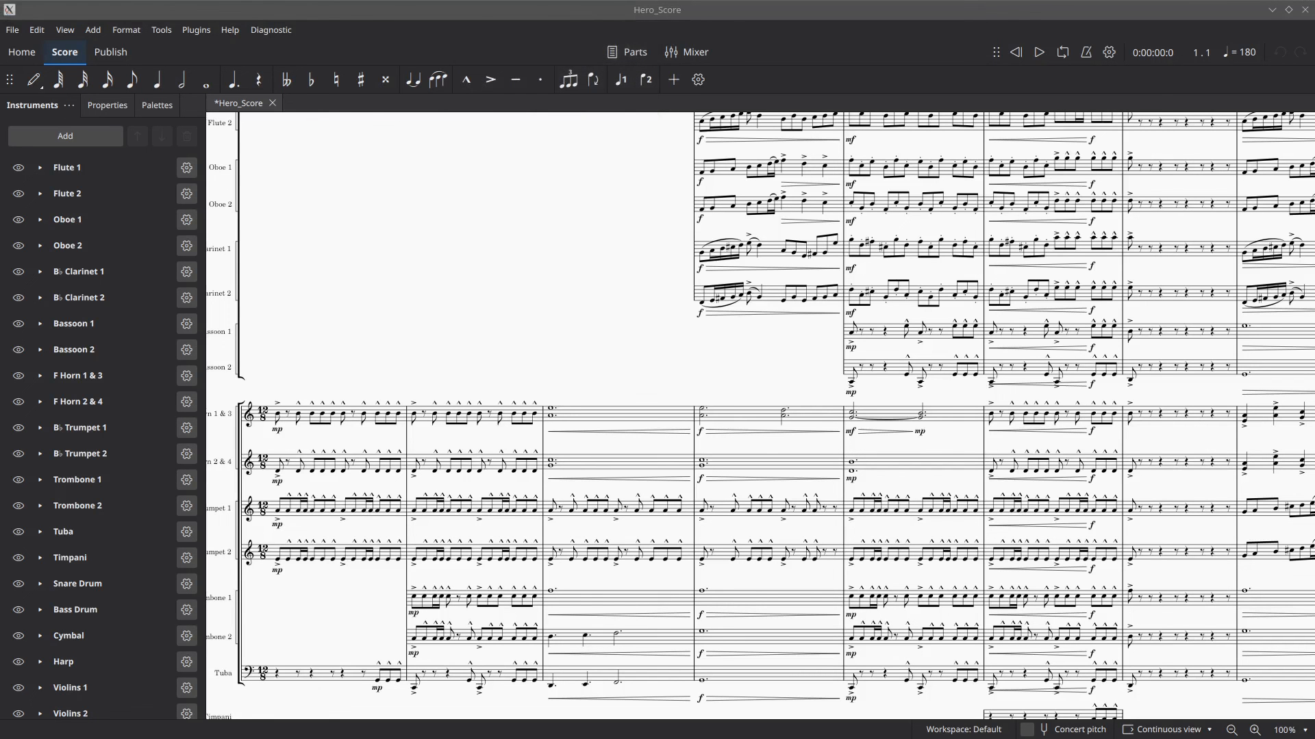
scroll(774, 416, down, 2)
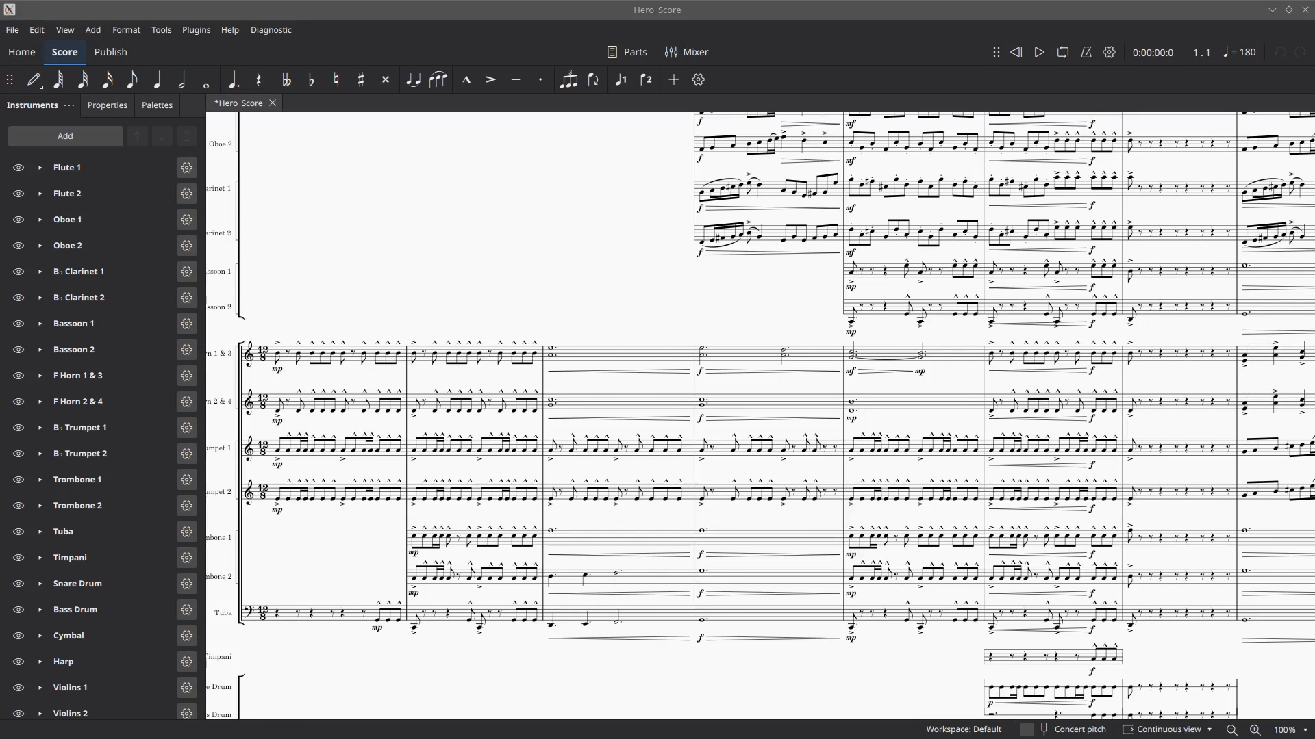
mouse_move(528, 7)
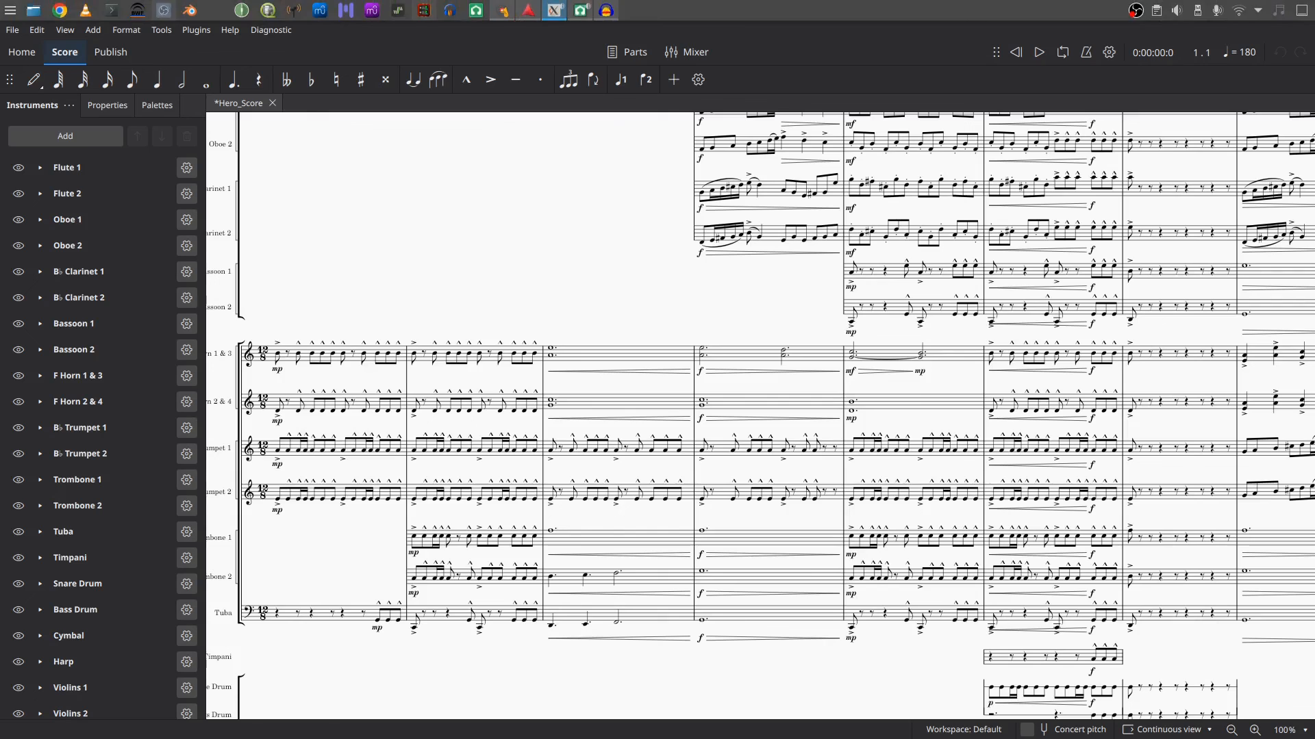